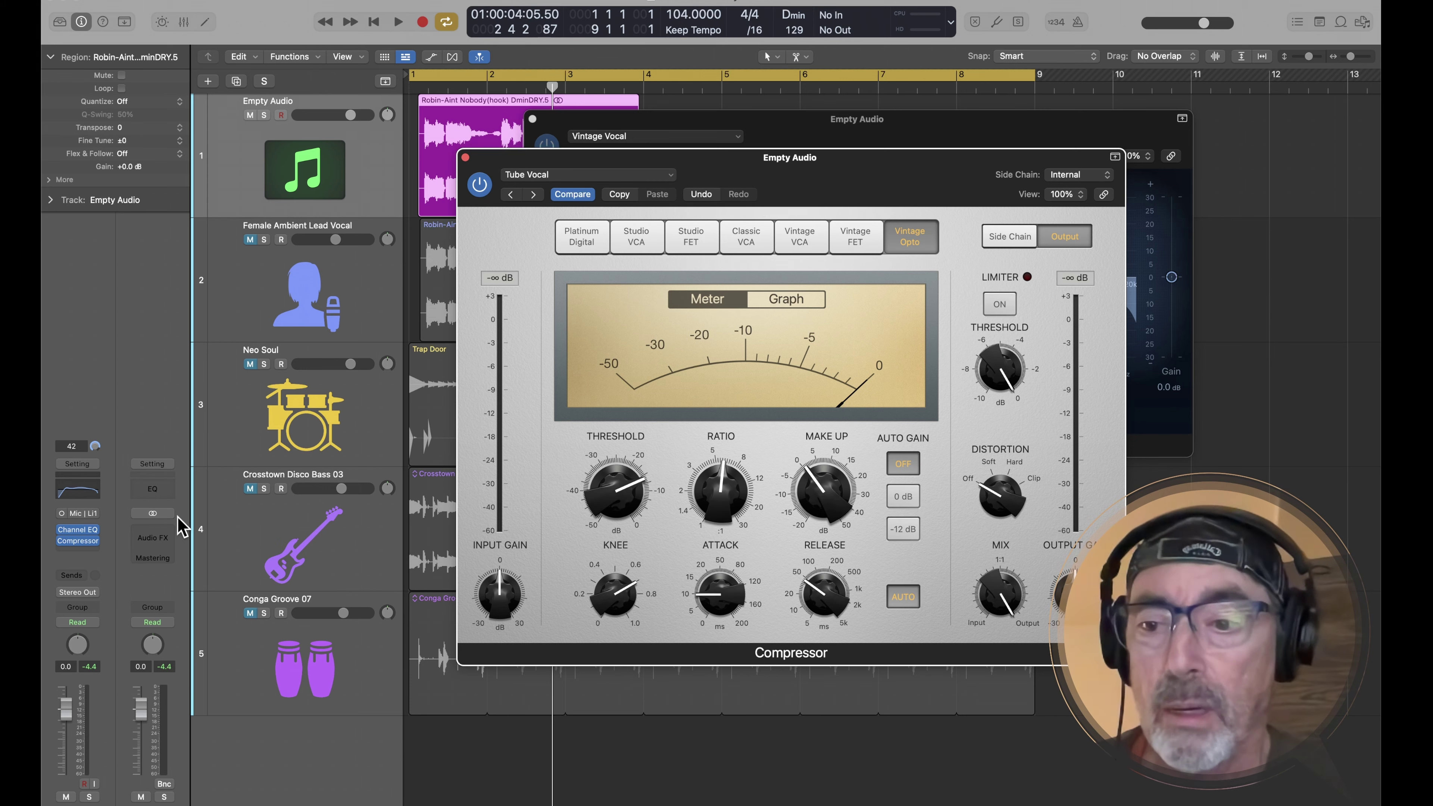
Step: Insert DeEsser 2 after the Compressor on the Empty Audio vocal track and play the vocal through it
click(85, 560)
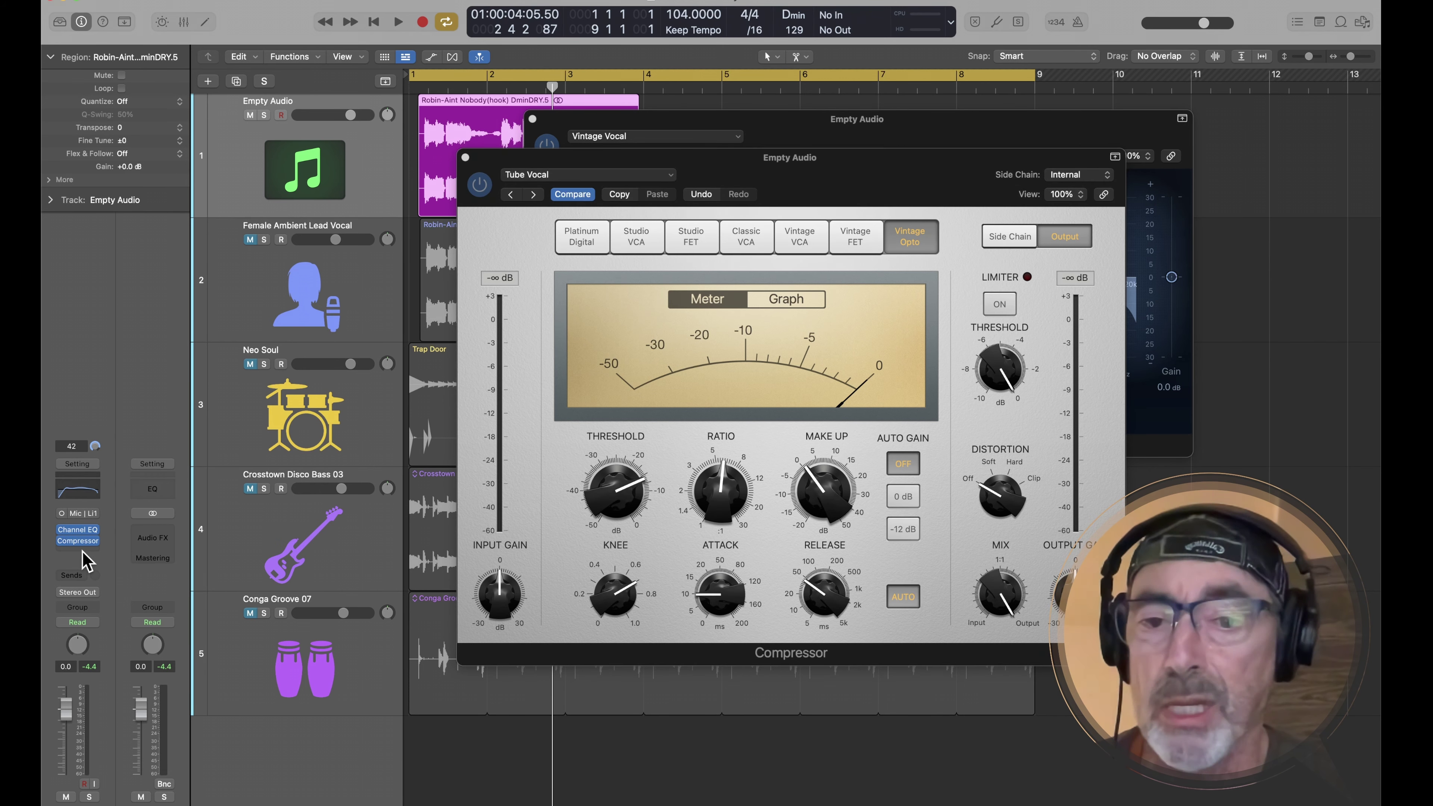
click(81, 548)
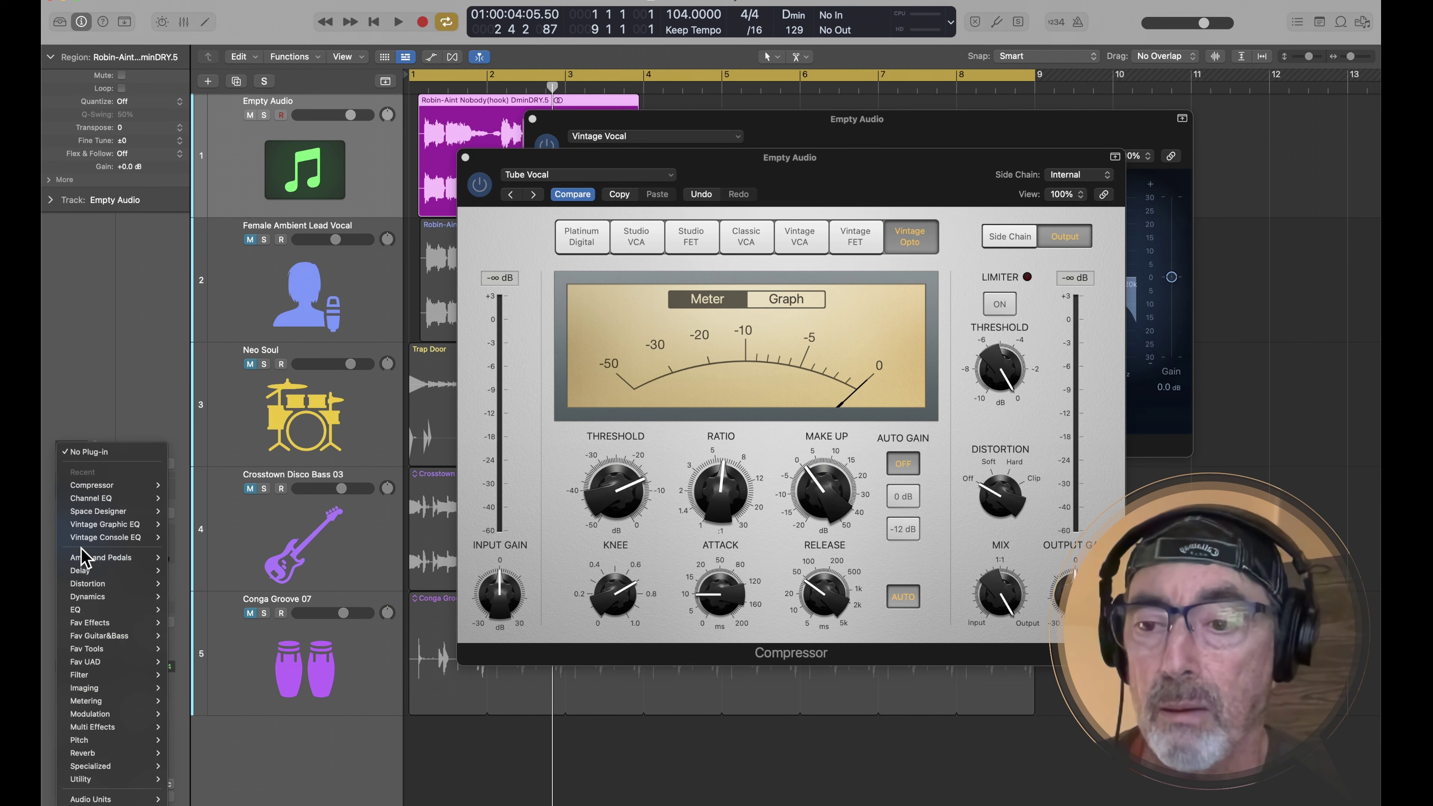
click(203, 622)
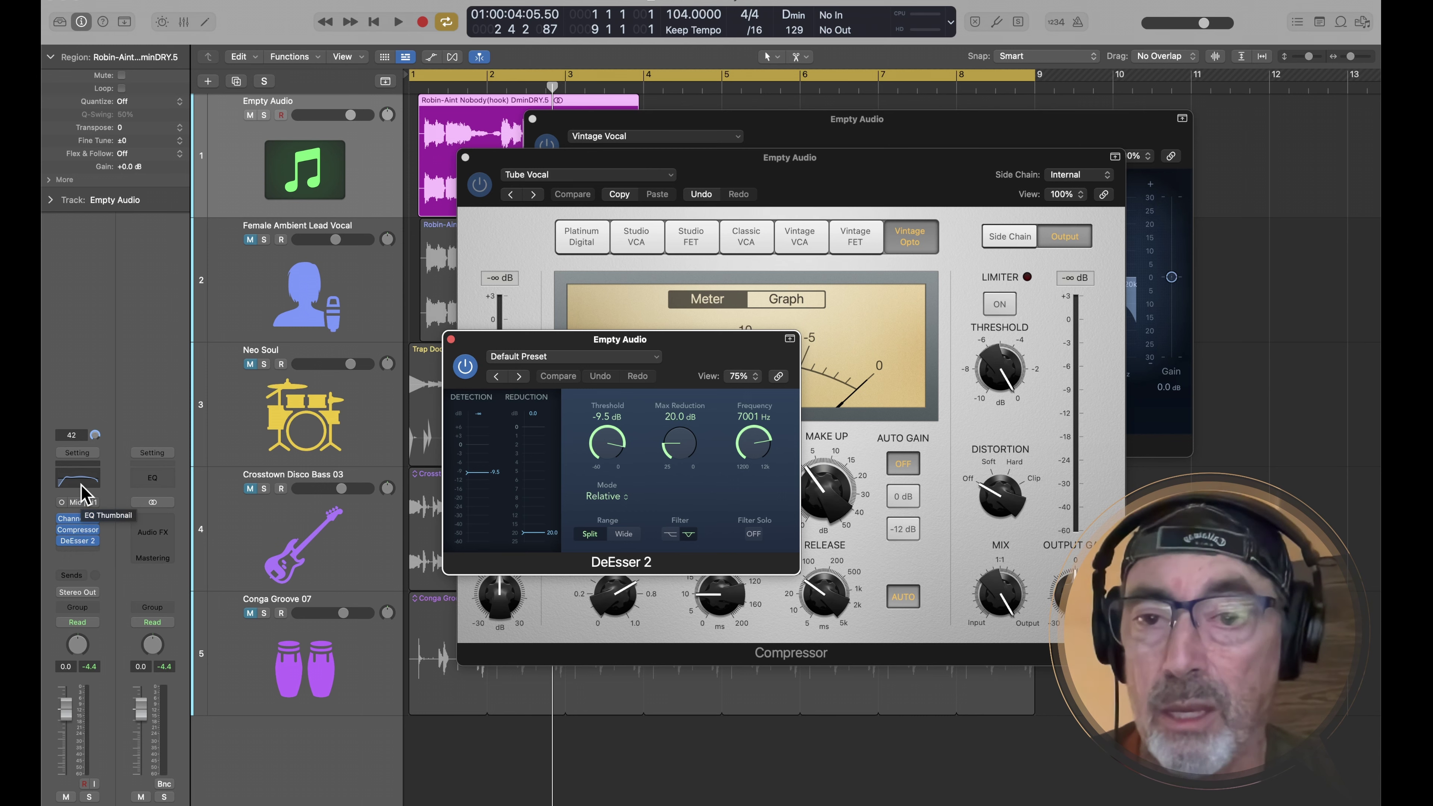
key(space)
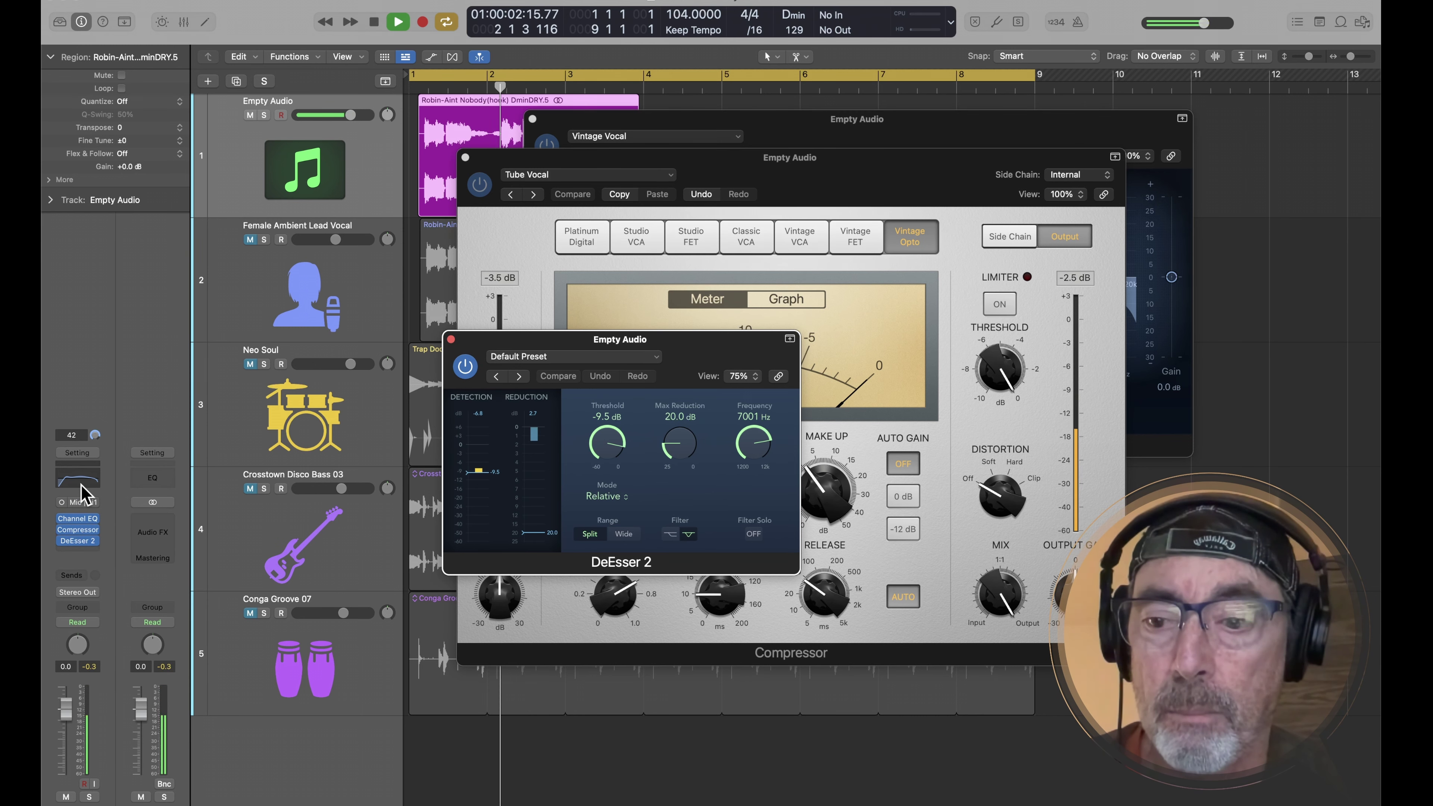
key(space)
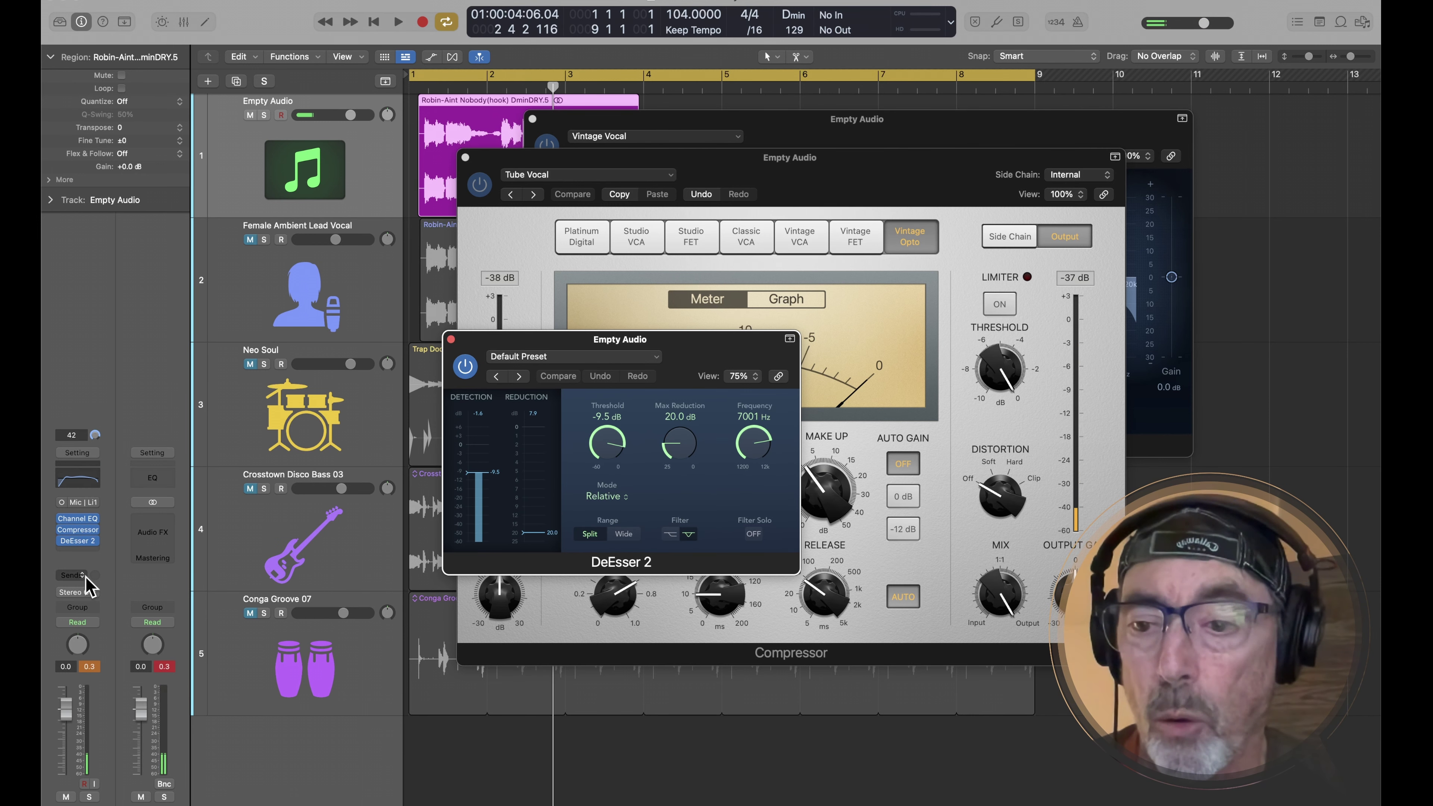
Step: Add a send to Bus 1 on the Empty Audio vocal track
click(80, 575)
mouse_move(90, 595)
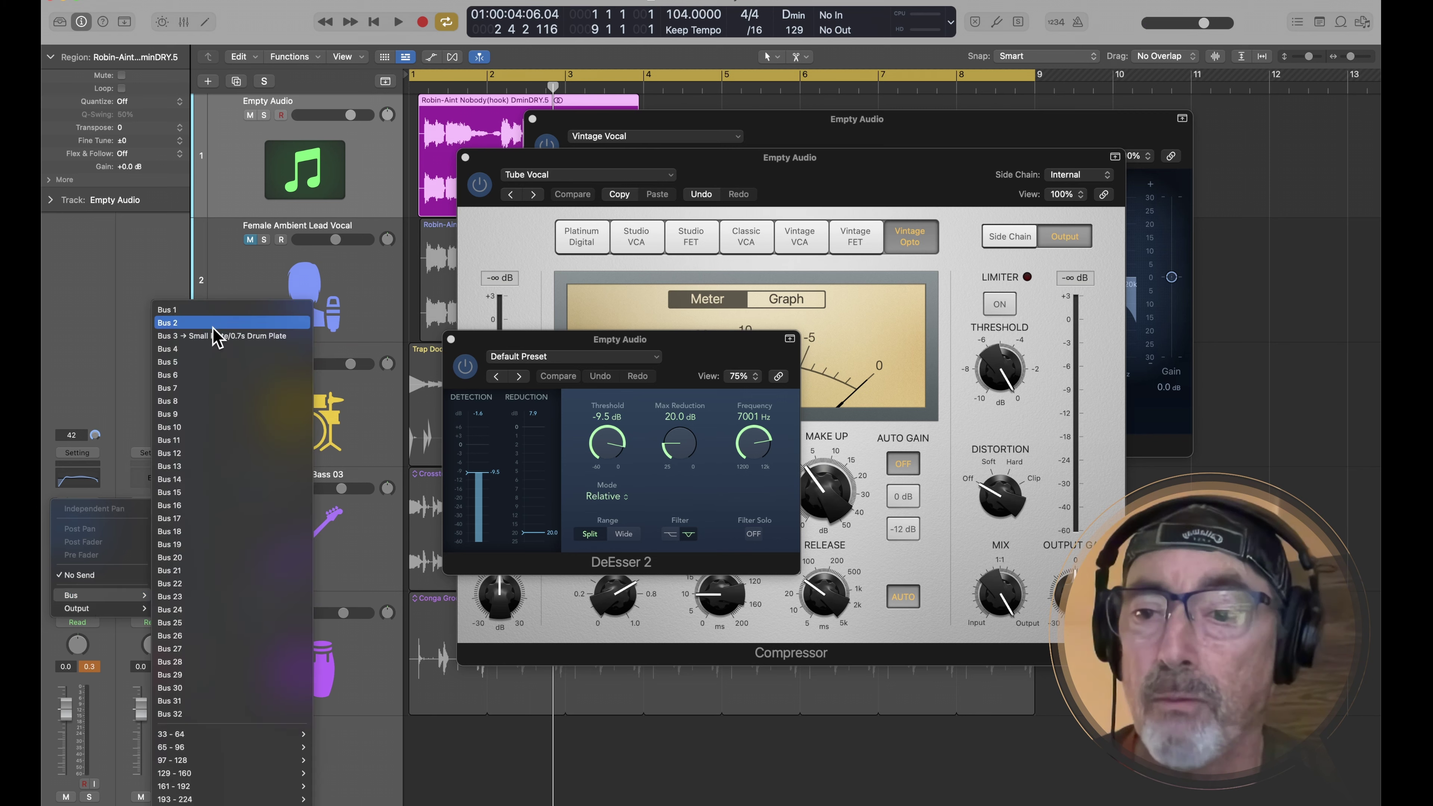
click(202, 311)
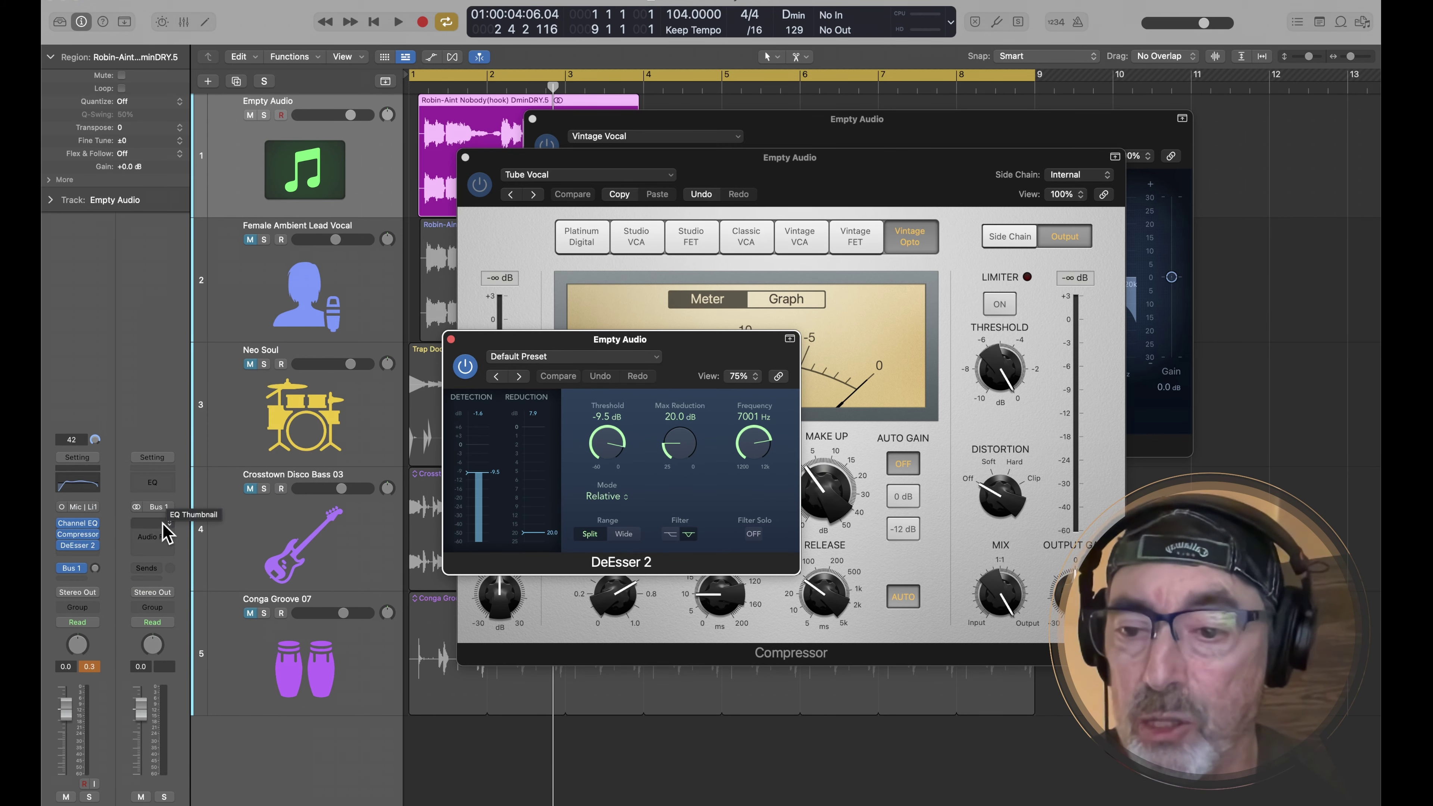
Step: Insert the ChromaVerb reverb on the Bus 1 aux channel and load its Big Room preset
click(168, 537)
mouse_move(158, 753)
mouse_move(267, 708)
click(411, 708)
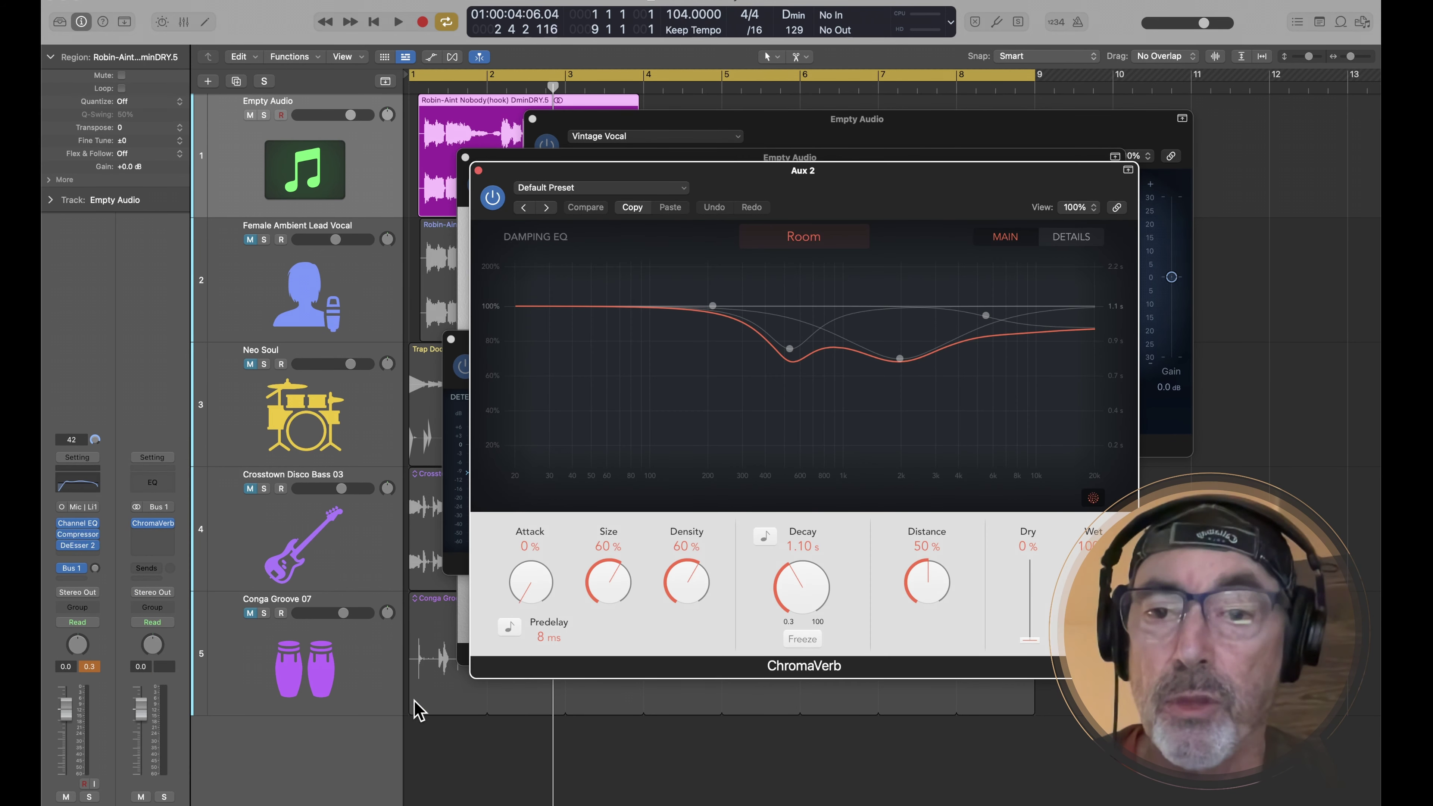
click(627, 192)
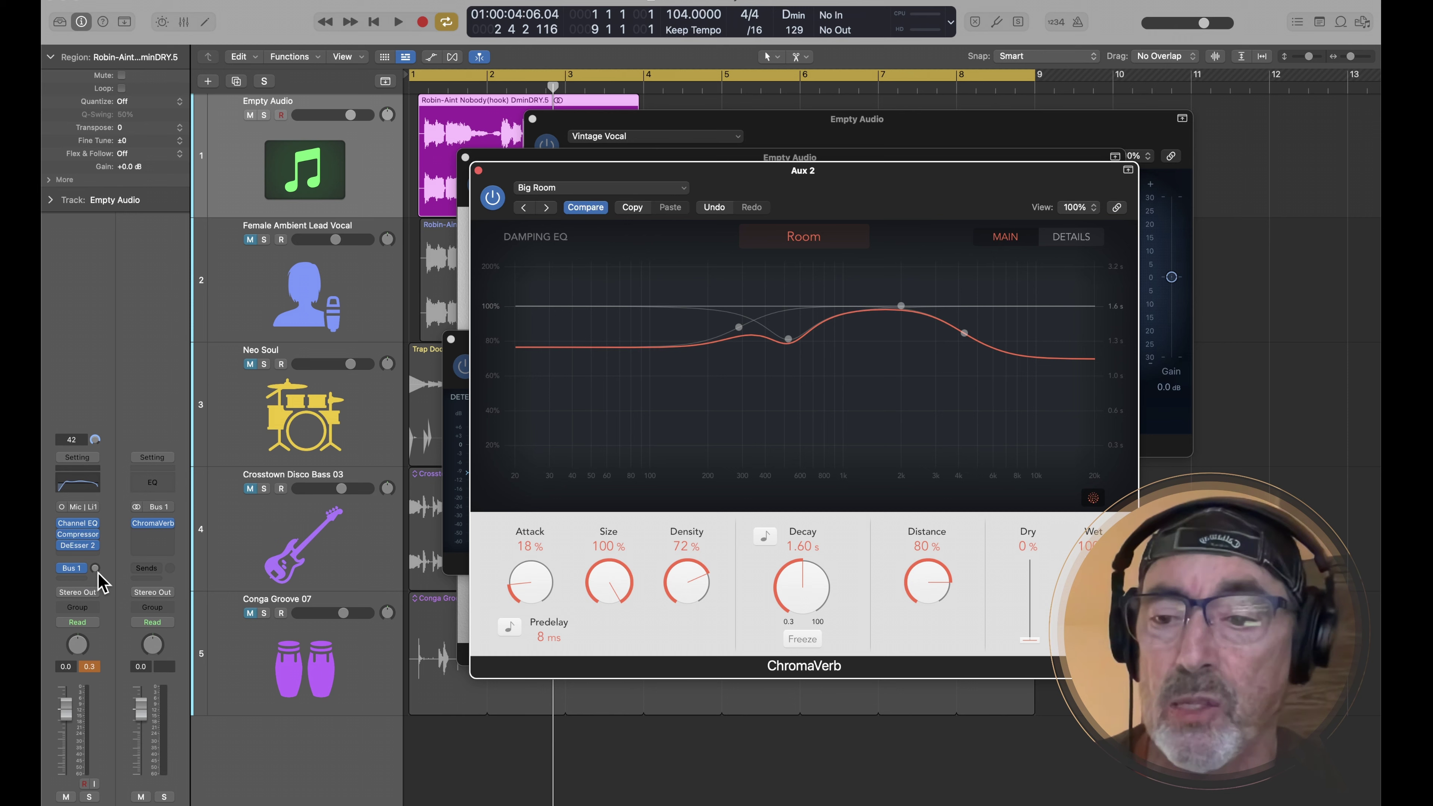
Step: Raise the vocal's Bus 1 send level and play the track with the reverb
drag(94, 570, 96, 533)
key(space)
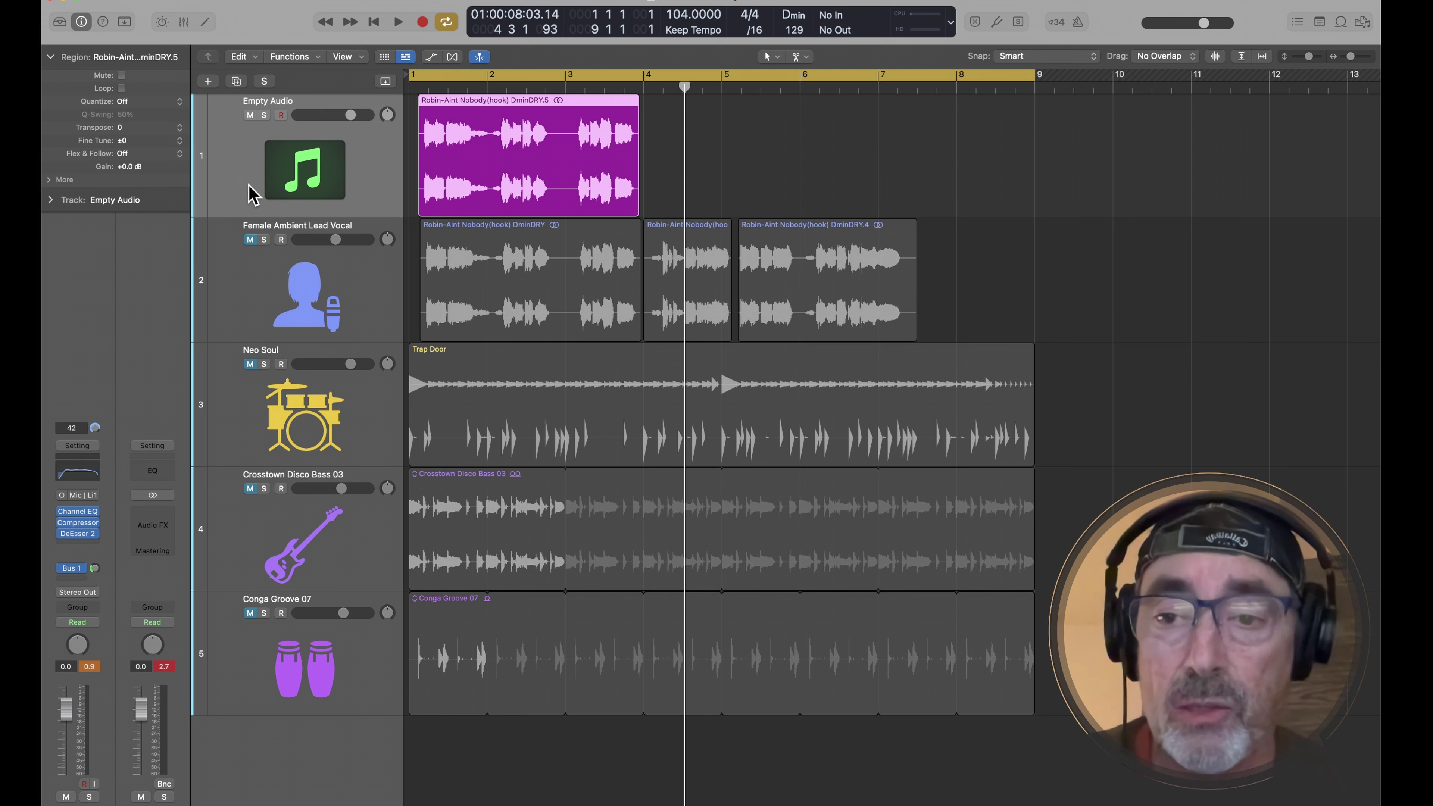
Step: Load the Female Ambient Lead Vocal channel strip setting from Logic's Female Voice category onto the Empty Audio track
click(245, 289)
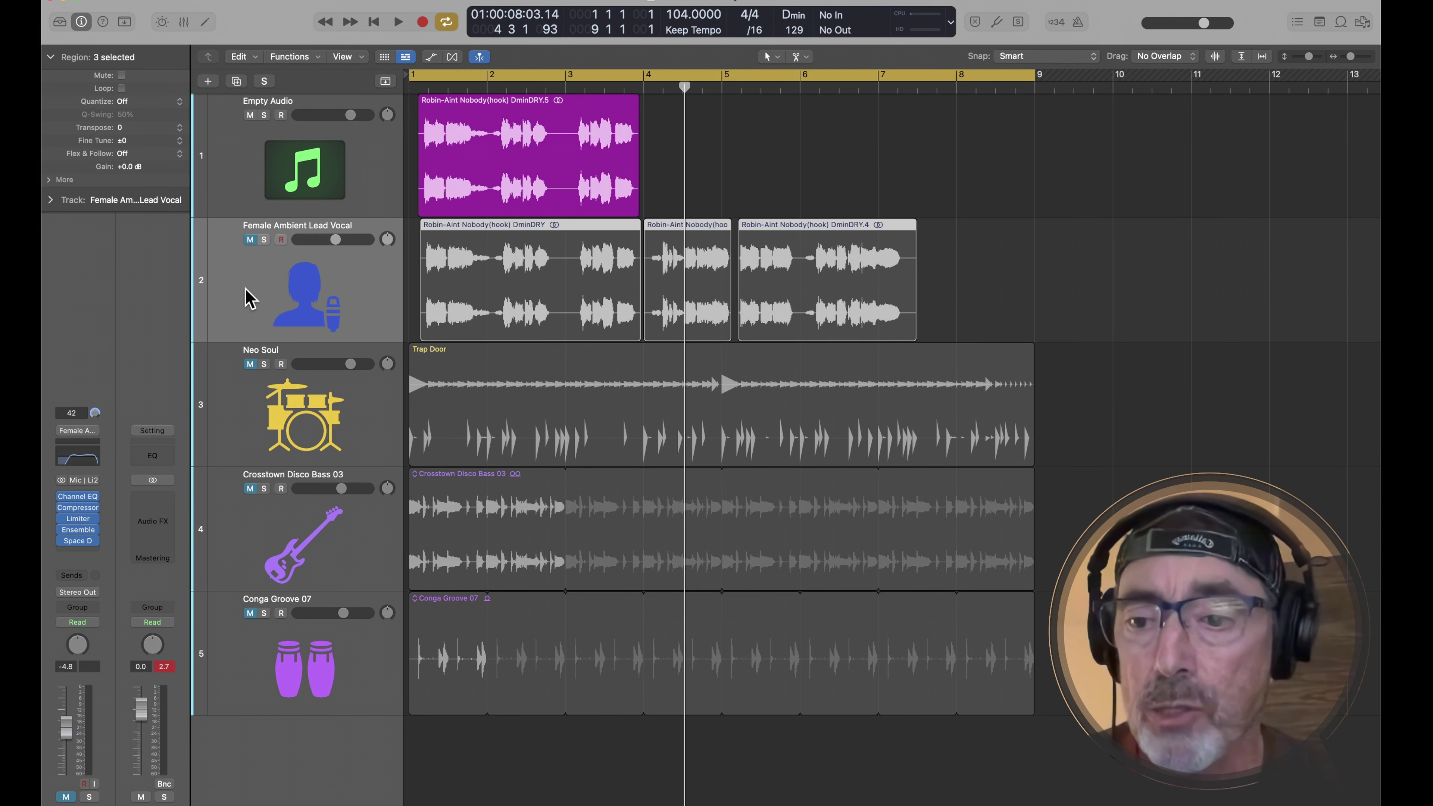
click(77, 432)
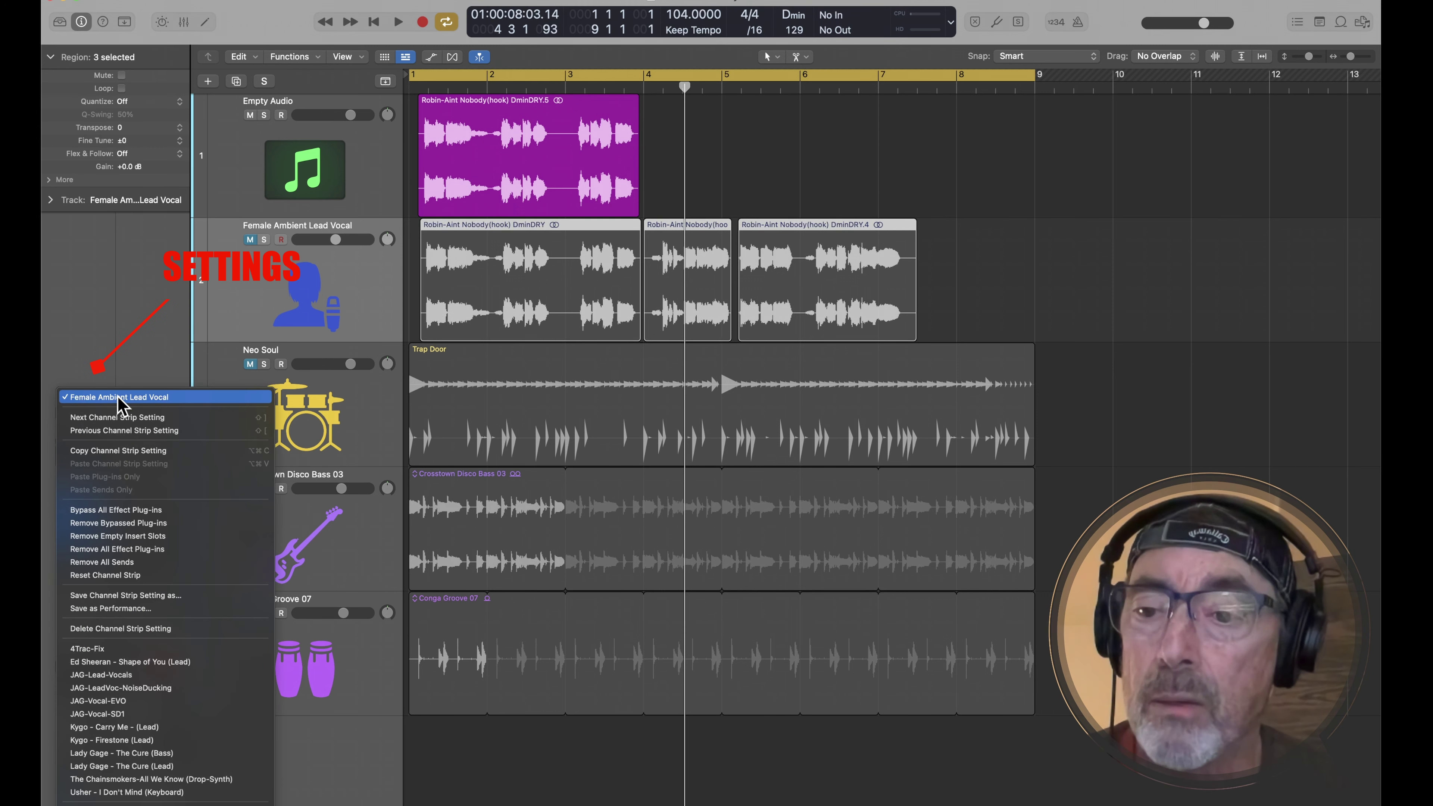
mouse_move(164, 805)
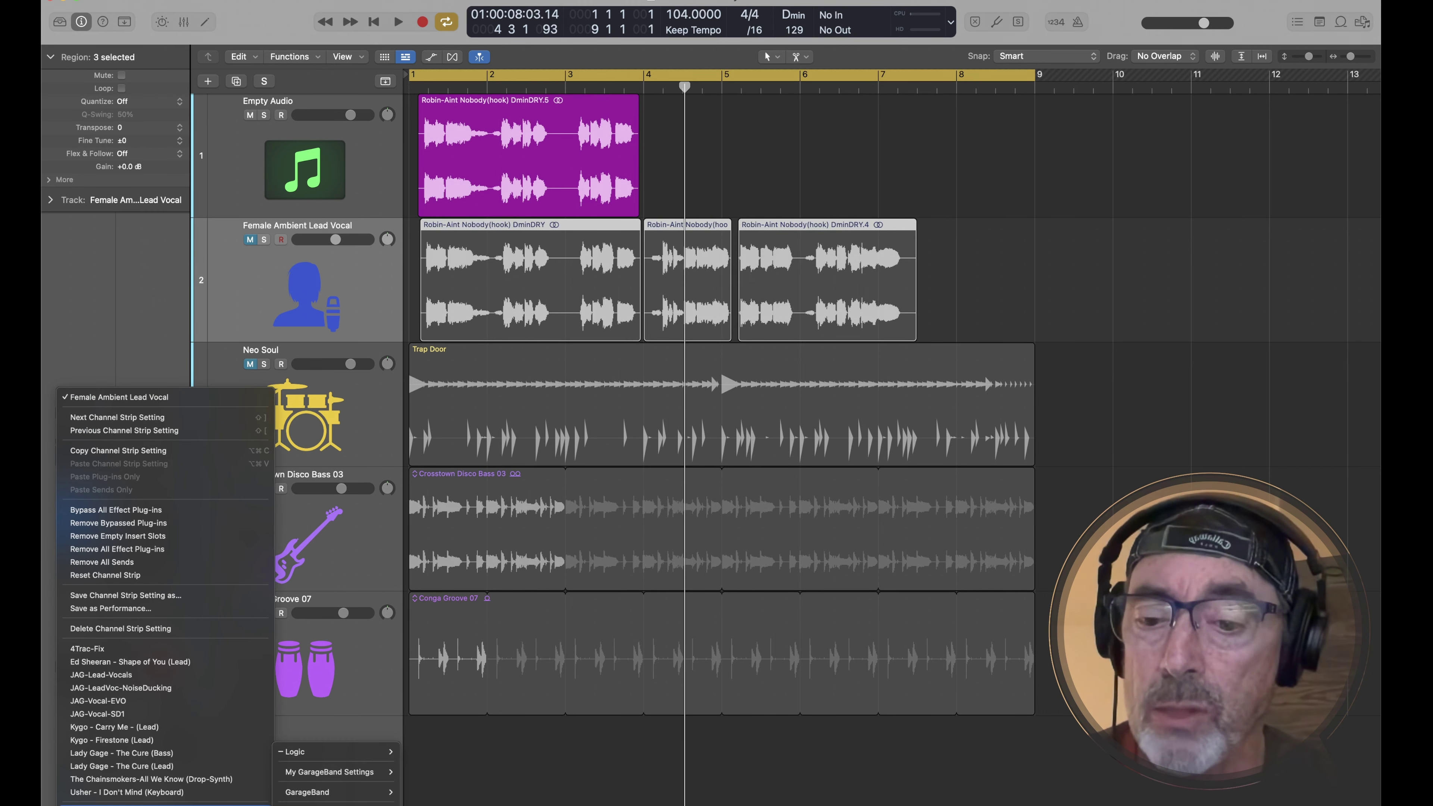
mouse_move(369, 752)
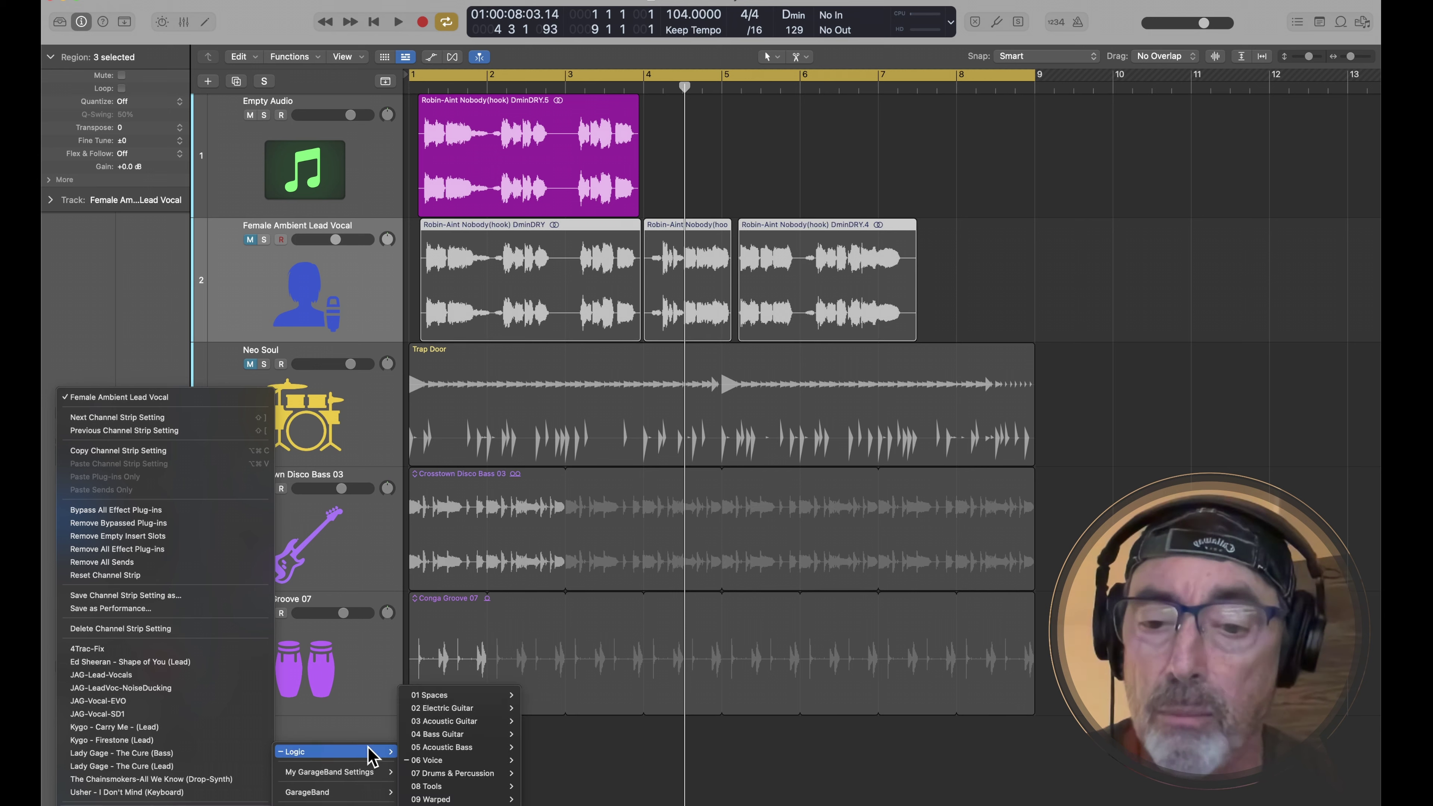
mouse_move(476, 763)
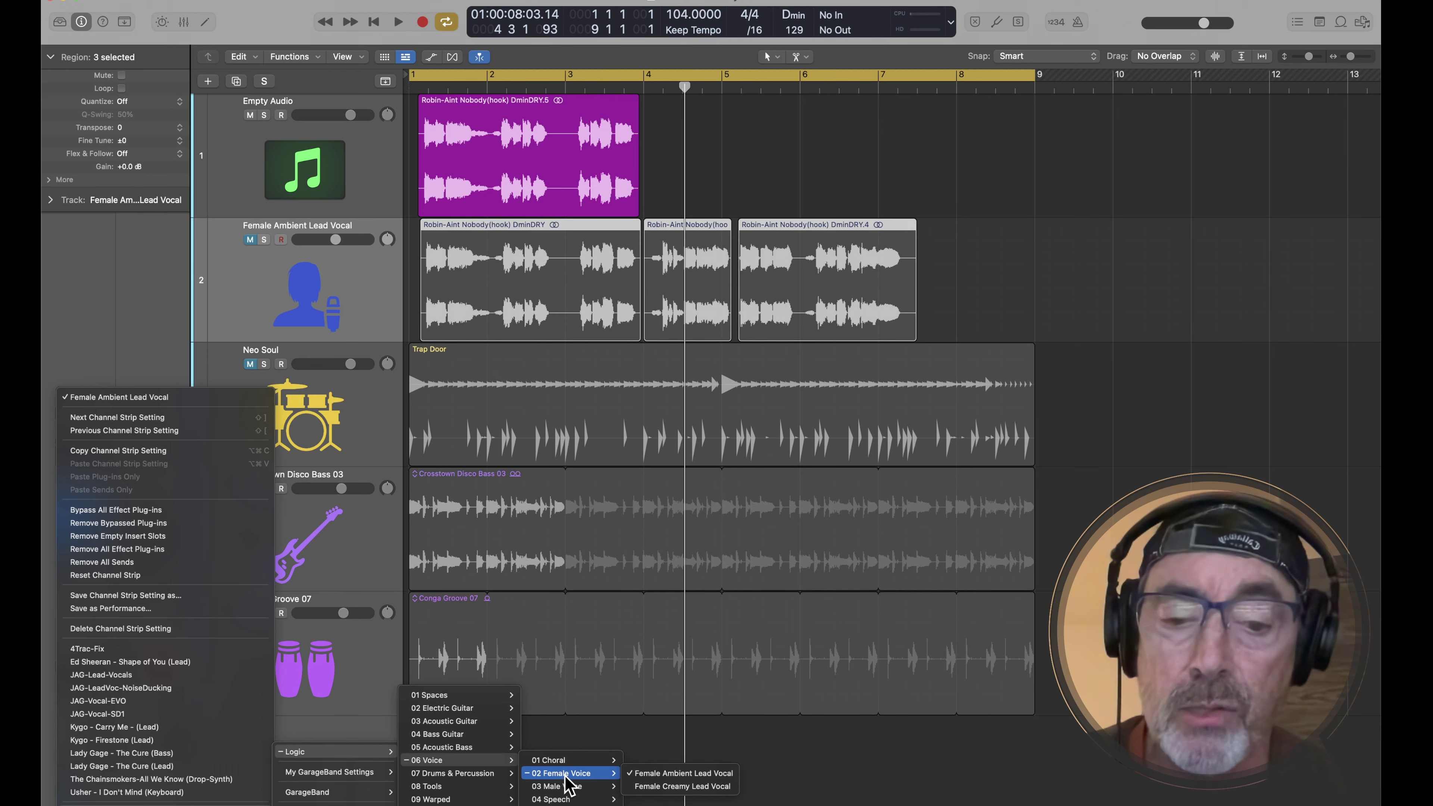
click(677, 772)
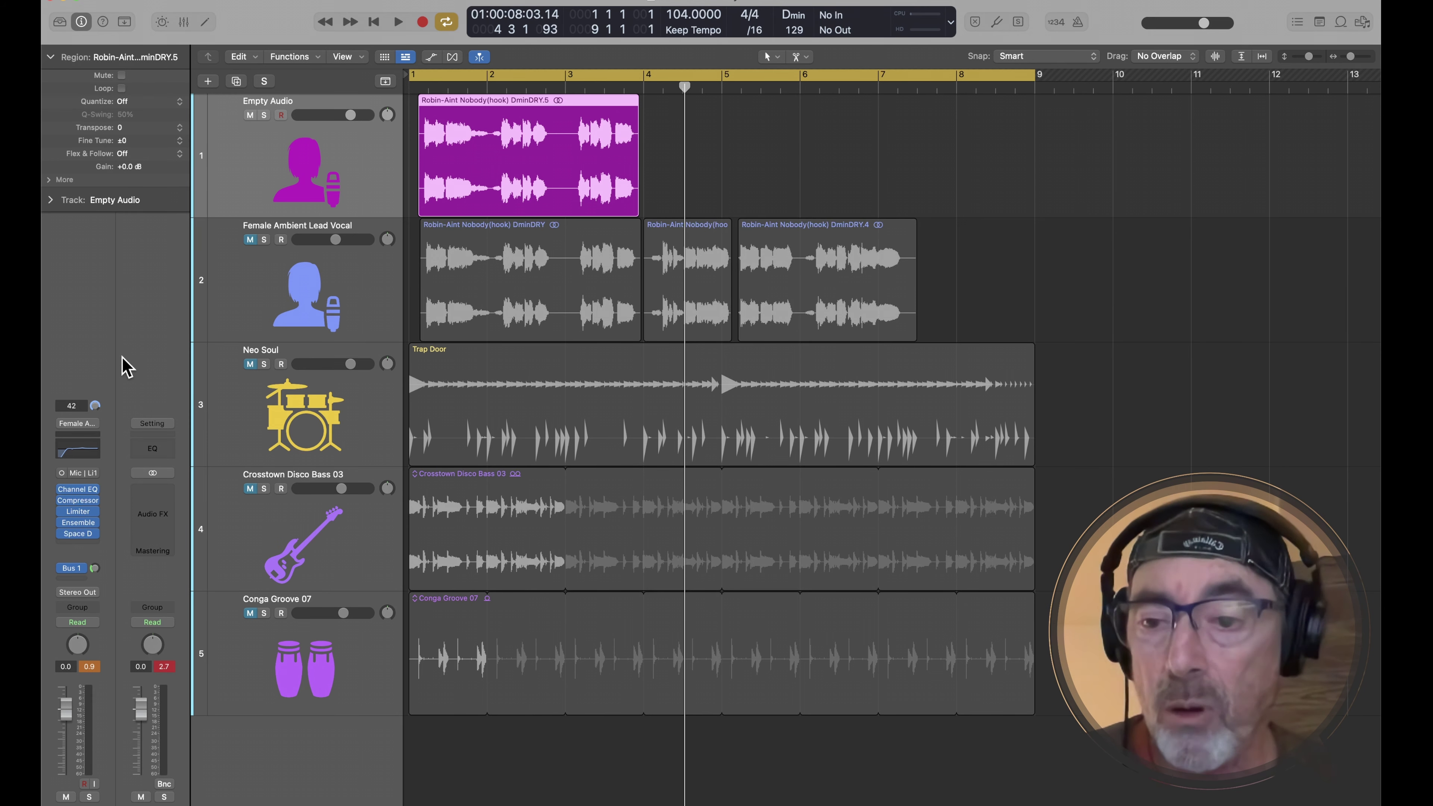
Step: Solo the Female Ambient Lead Vocal track and listen to its three regions
click(264, 239)
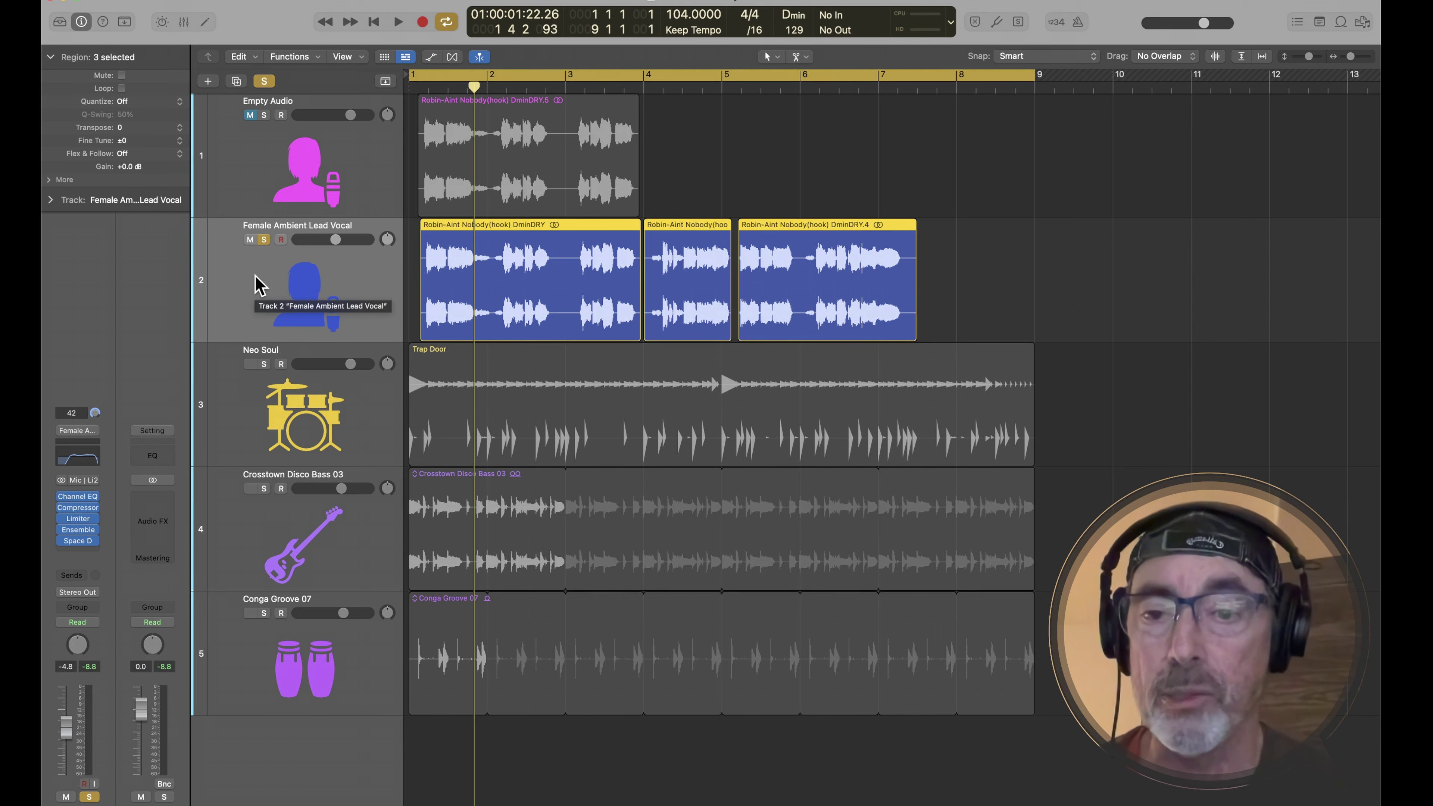
key(space)
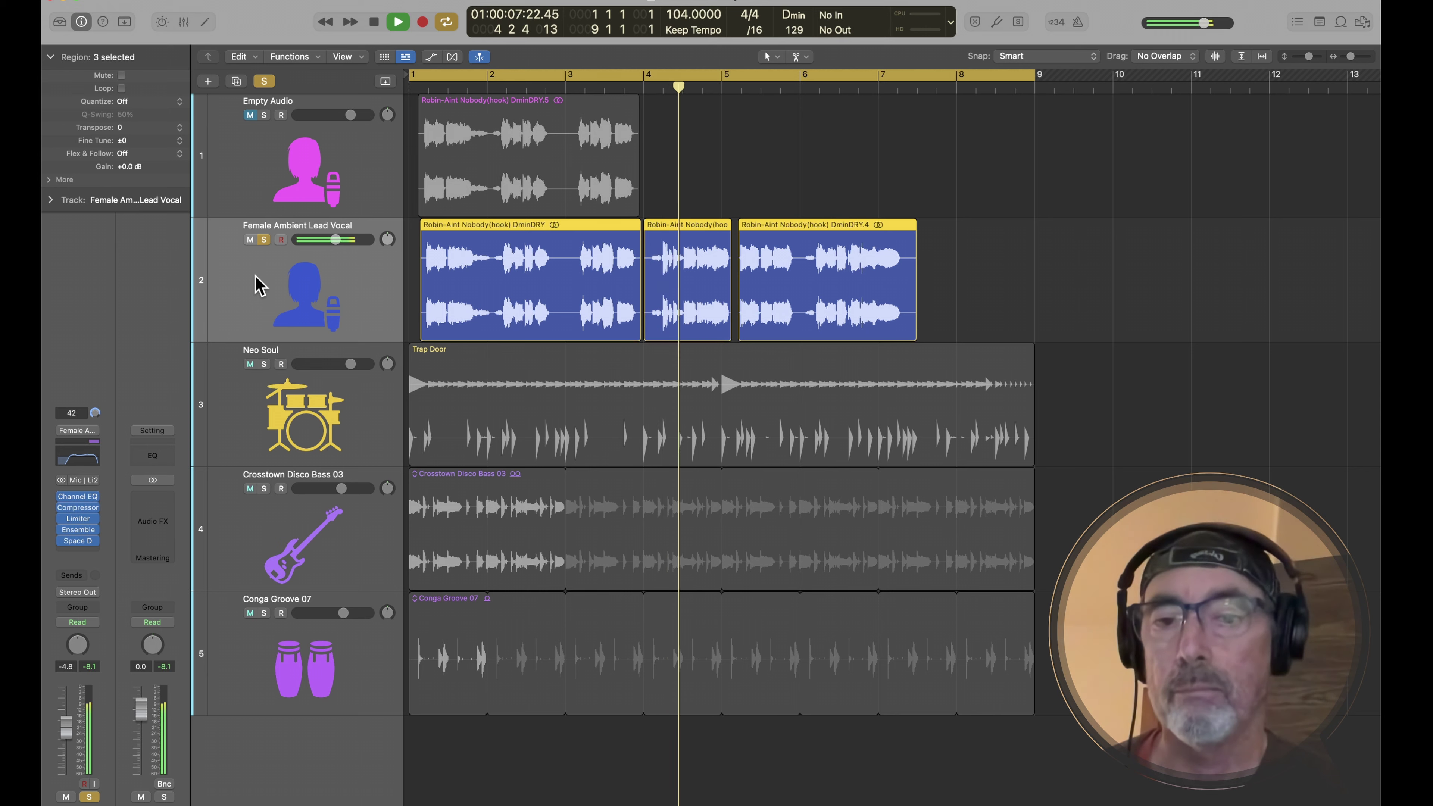
key(space)
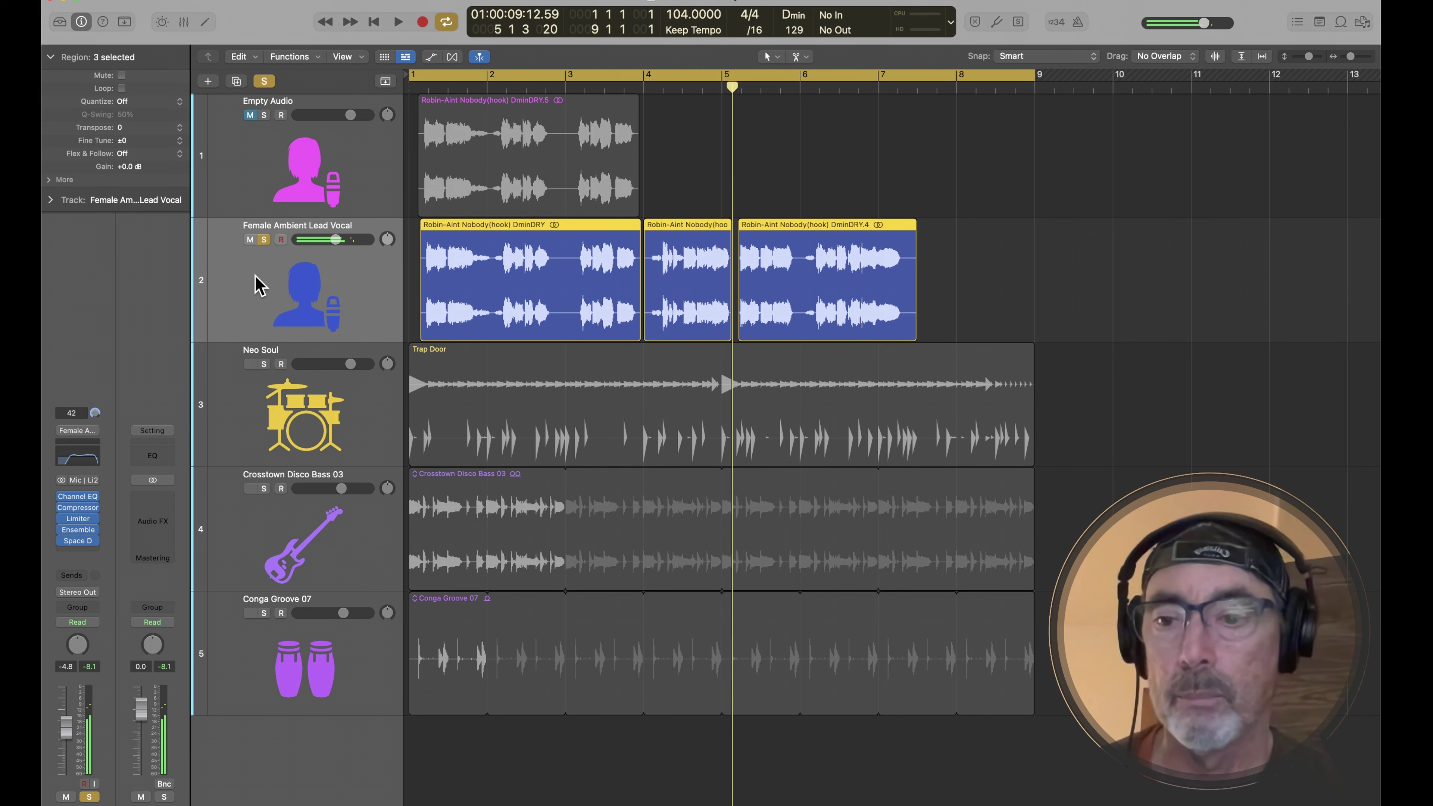
Step: Examine the Neo Soul channel strip and every track's plug-ins and sends in the mixer, and listen to the full mix
click(230, 416)
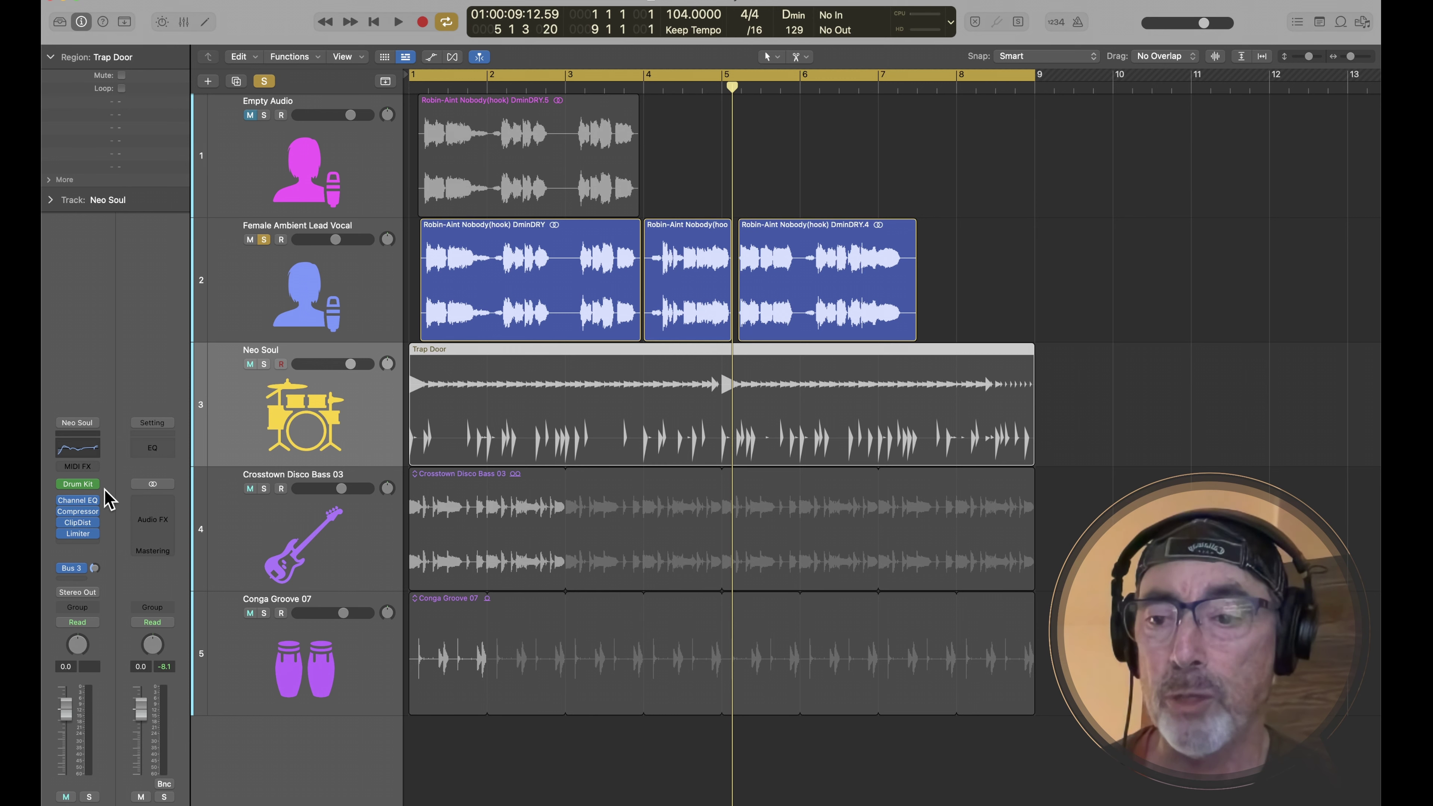
mouse_move(97, 500)
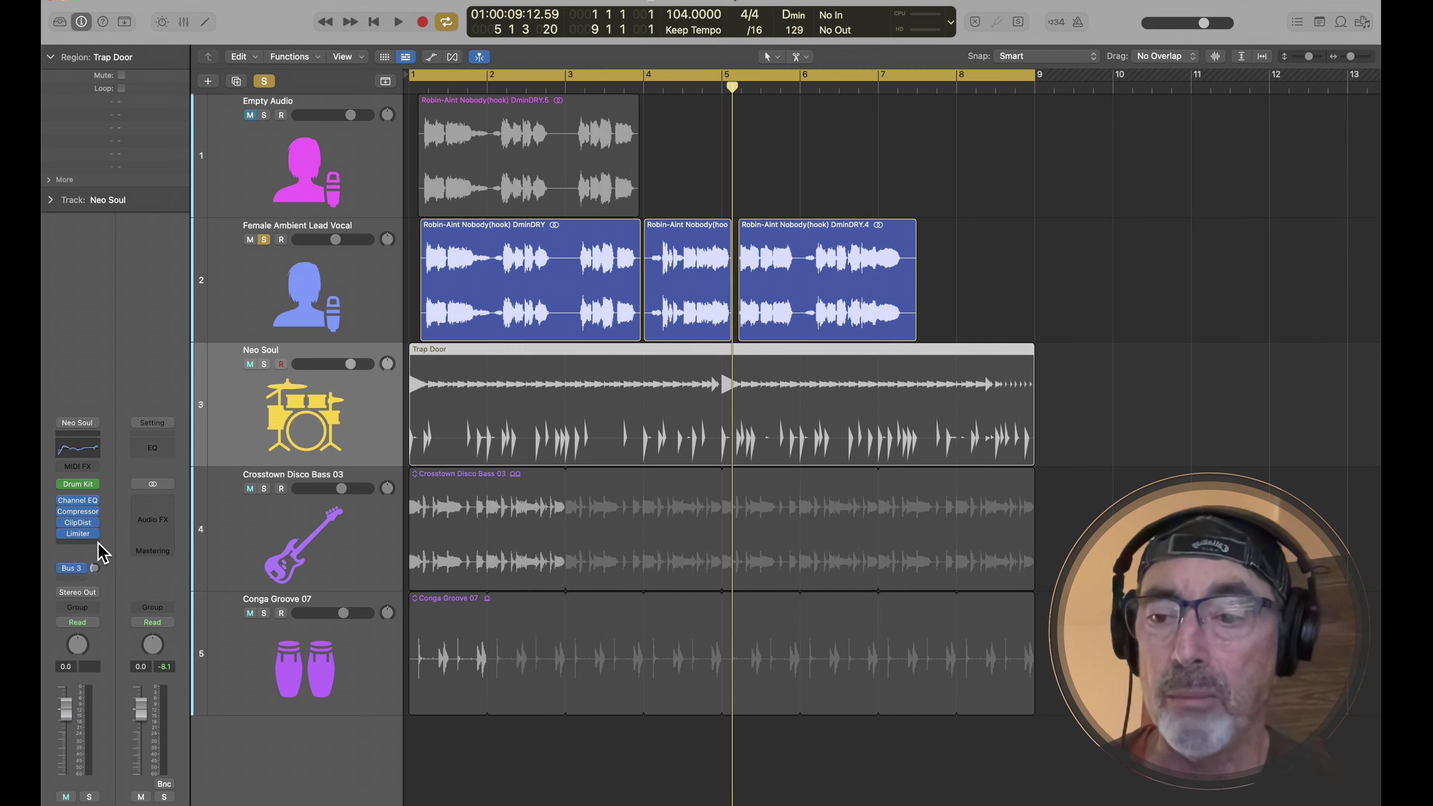
key(x)
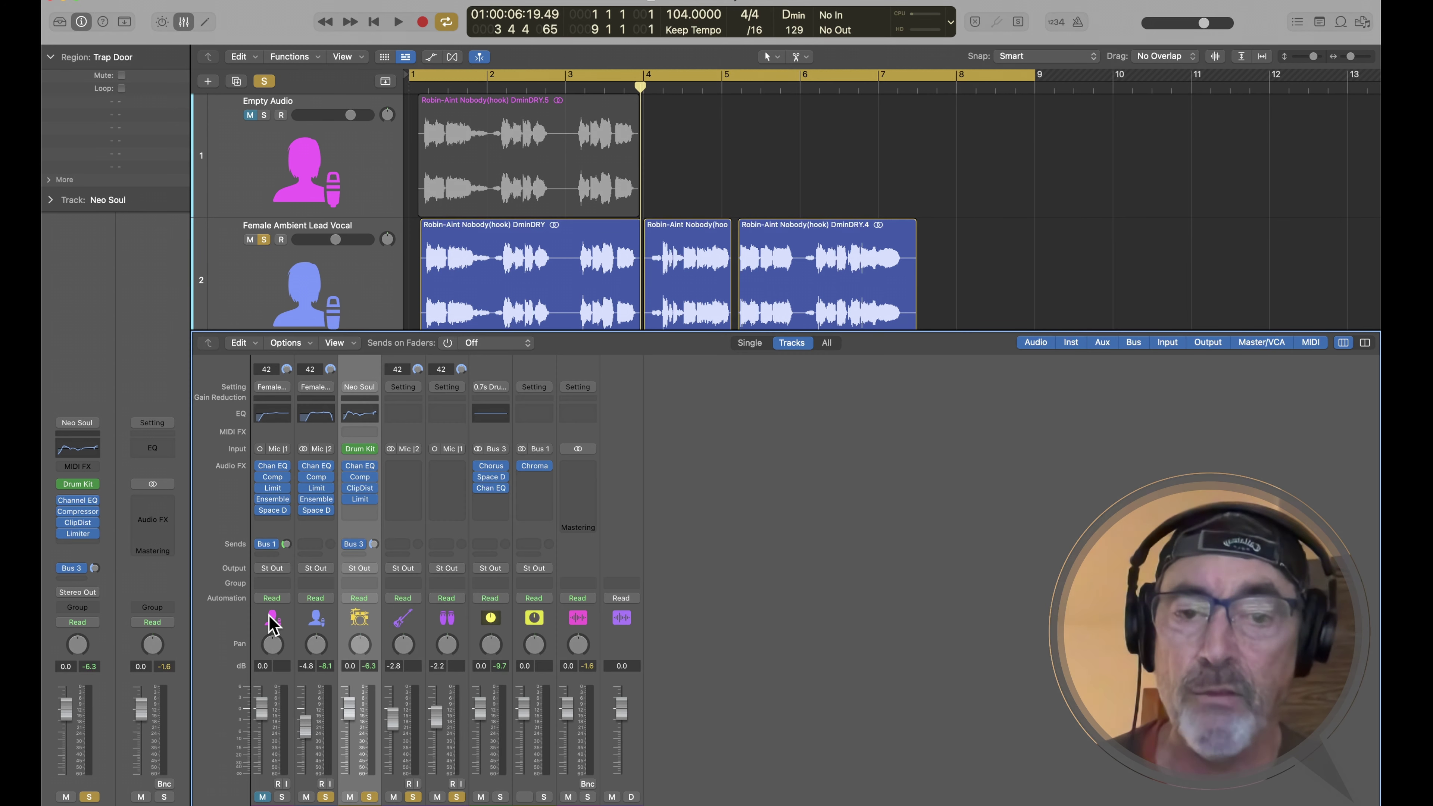
mouse_move(282, 505)
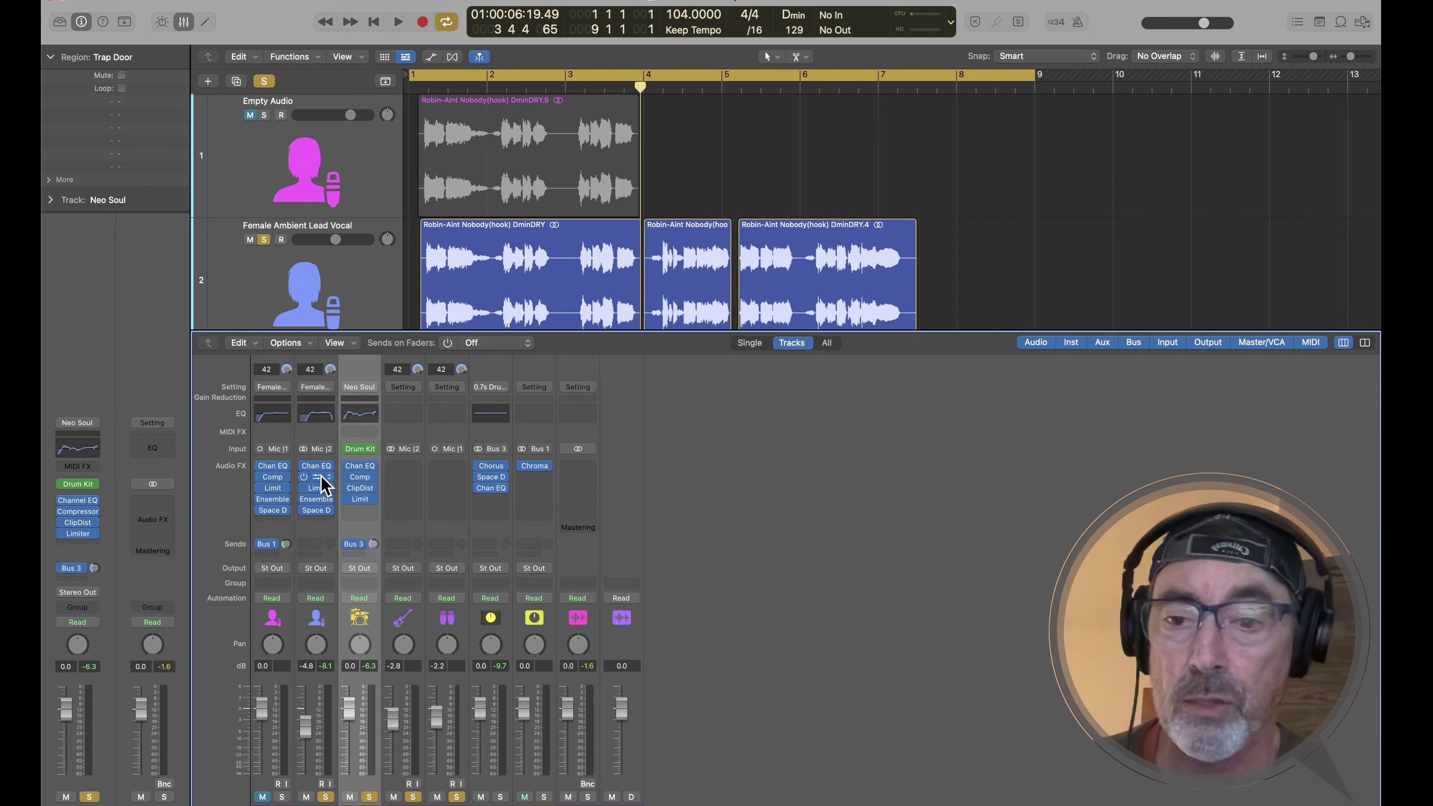
key(space)
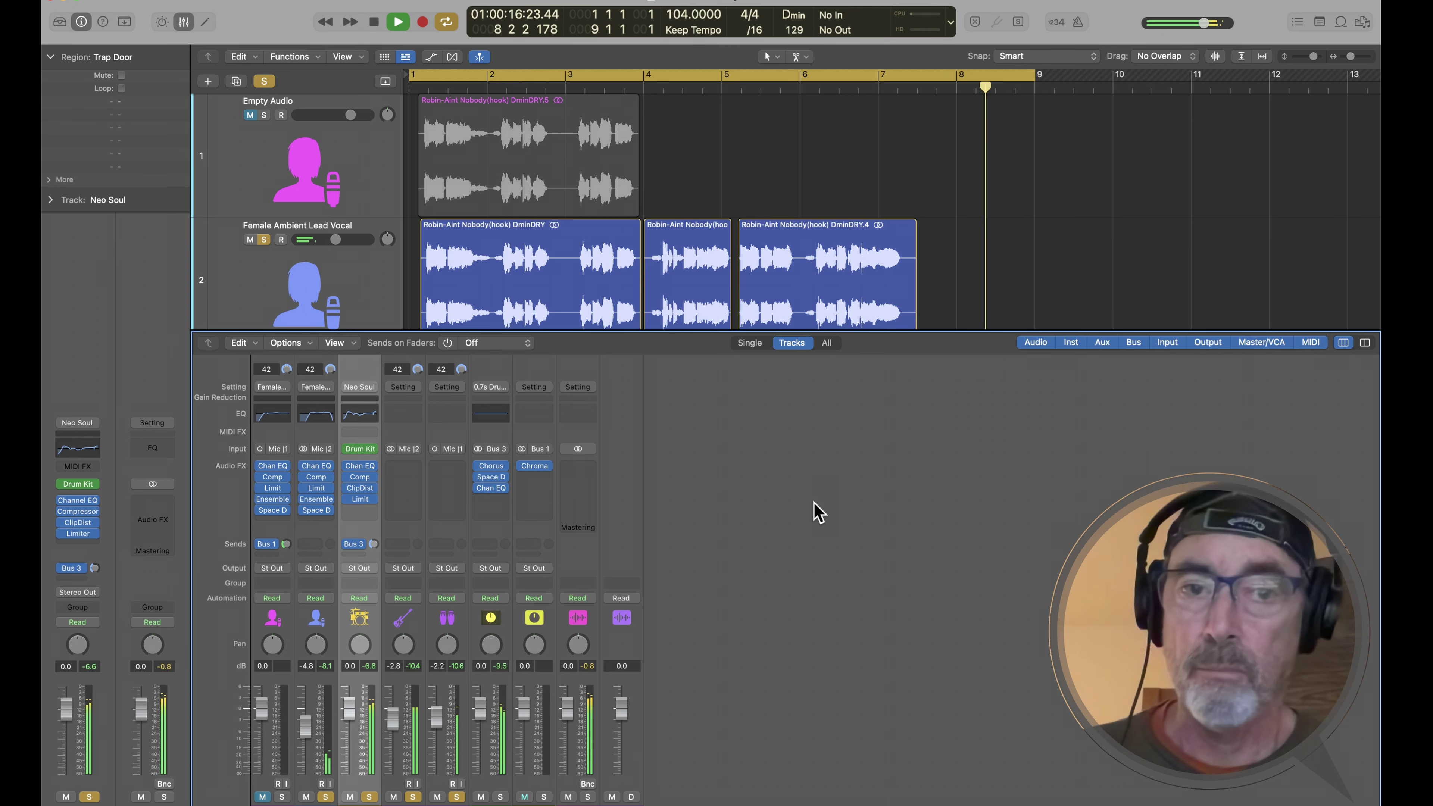
key(space)
key(x)
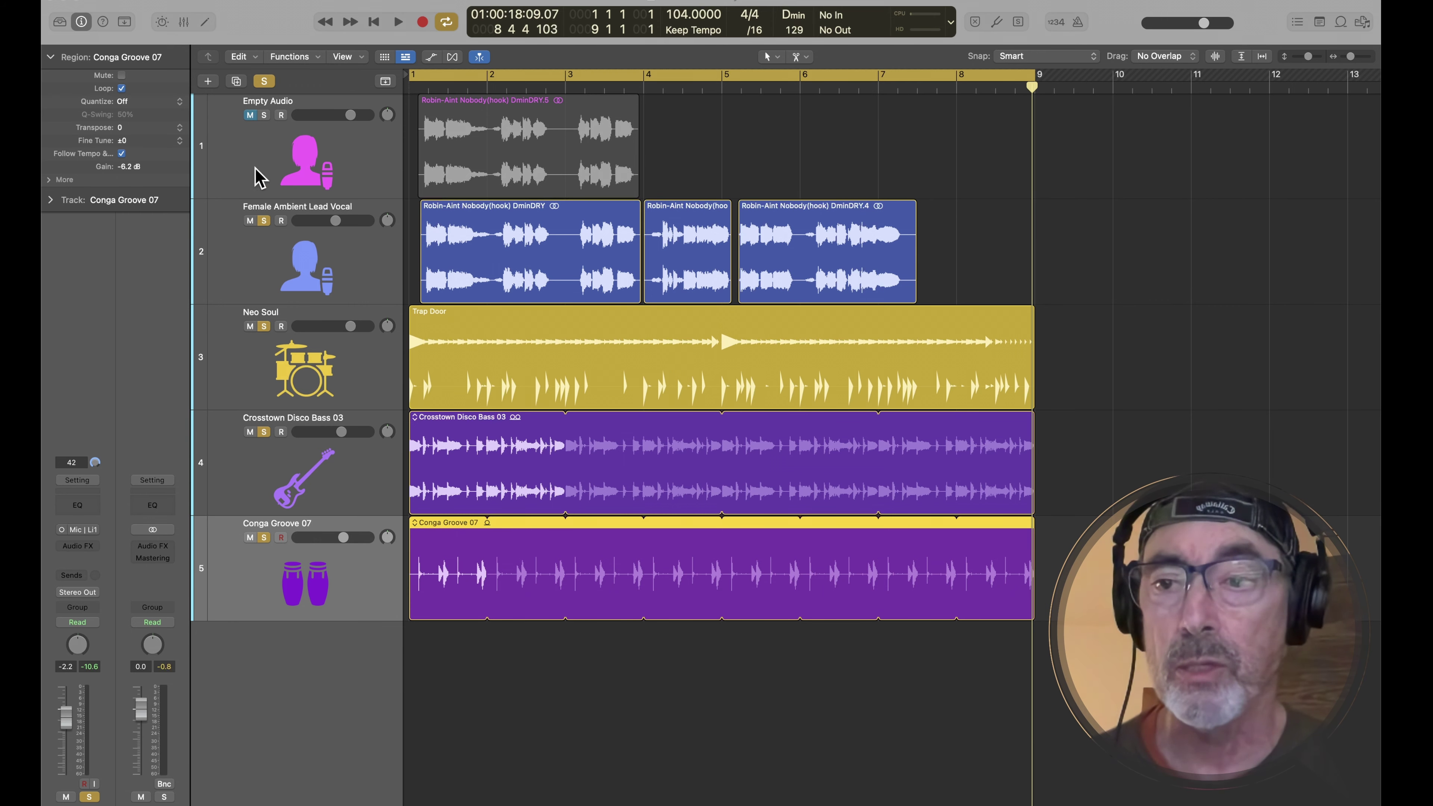
Step: Create one software instrument track with Vintage Electric Piano and audio output 1 + 2
click(208, 81)
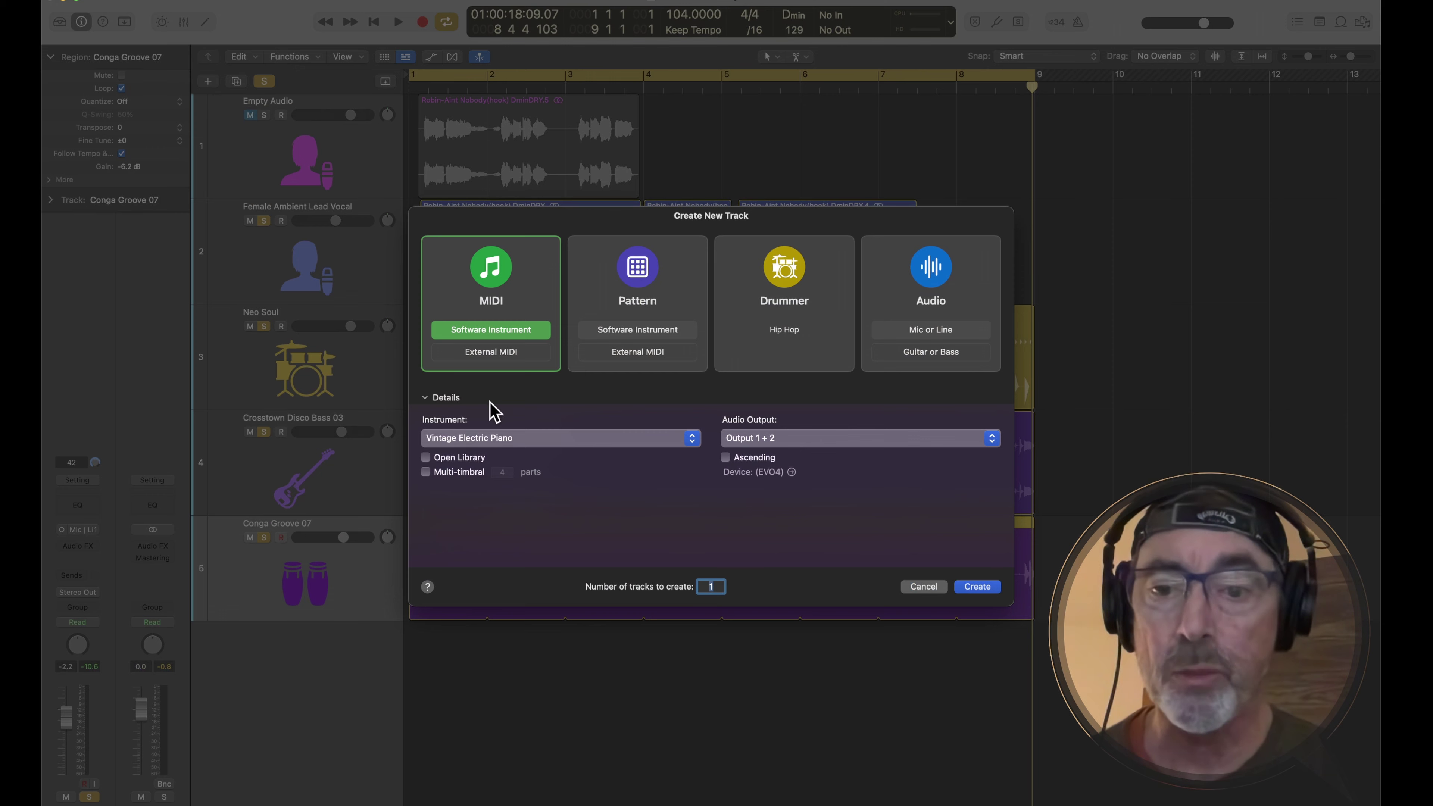
click(979, 587)
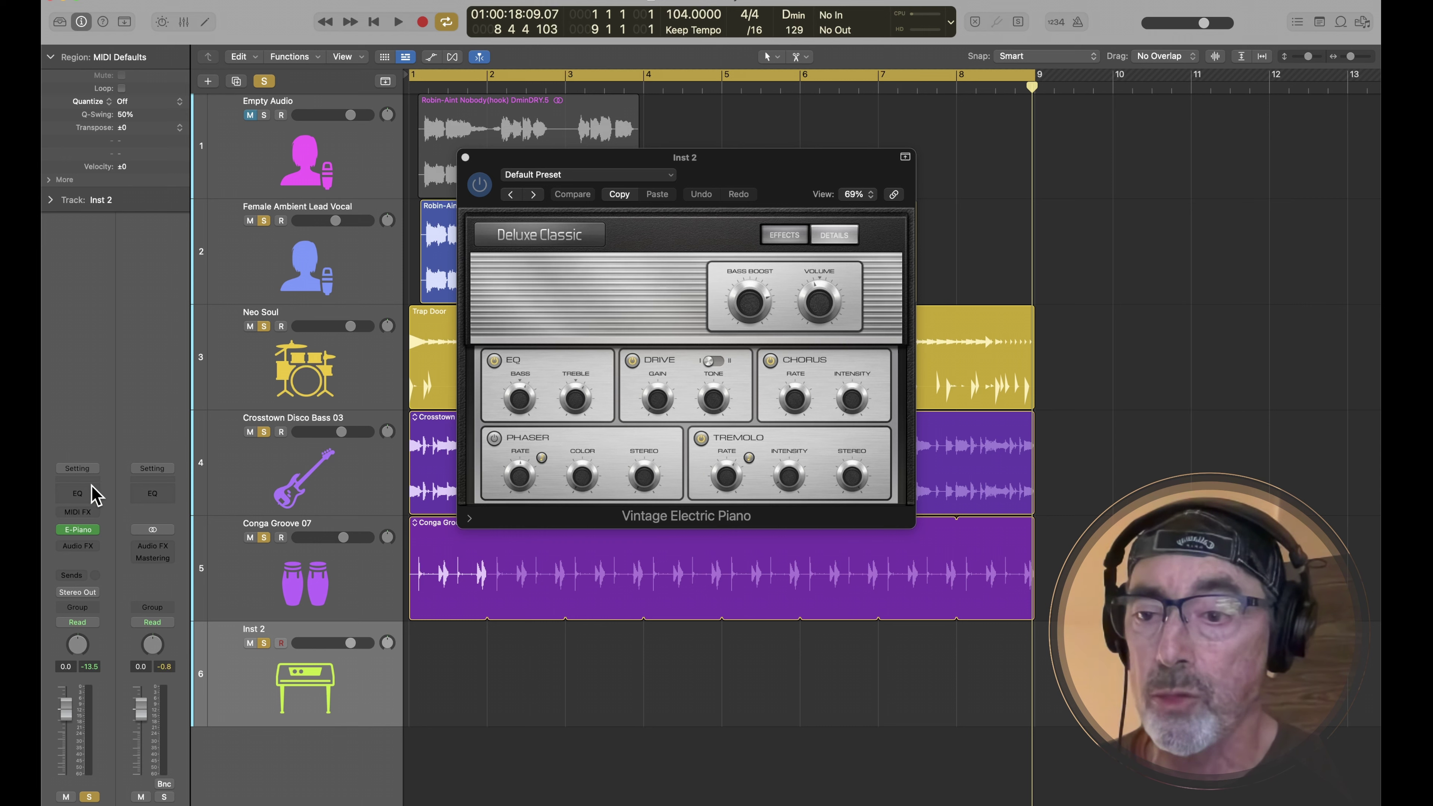
Step: Browse the audio effects for the electric piano track and choose Chord Trigger for its MIDI FX slot
click(79, 546)
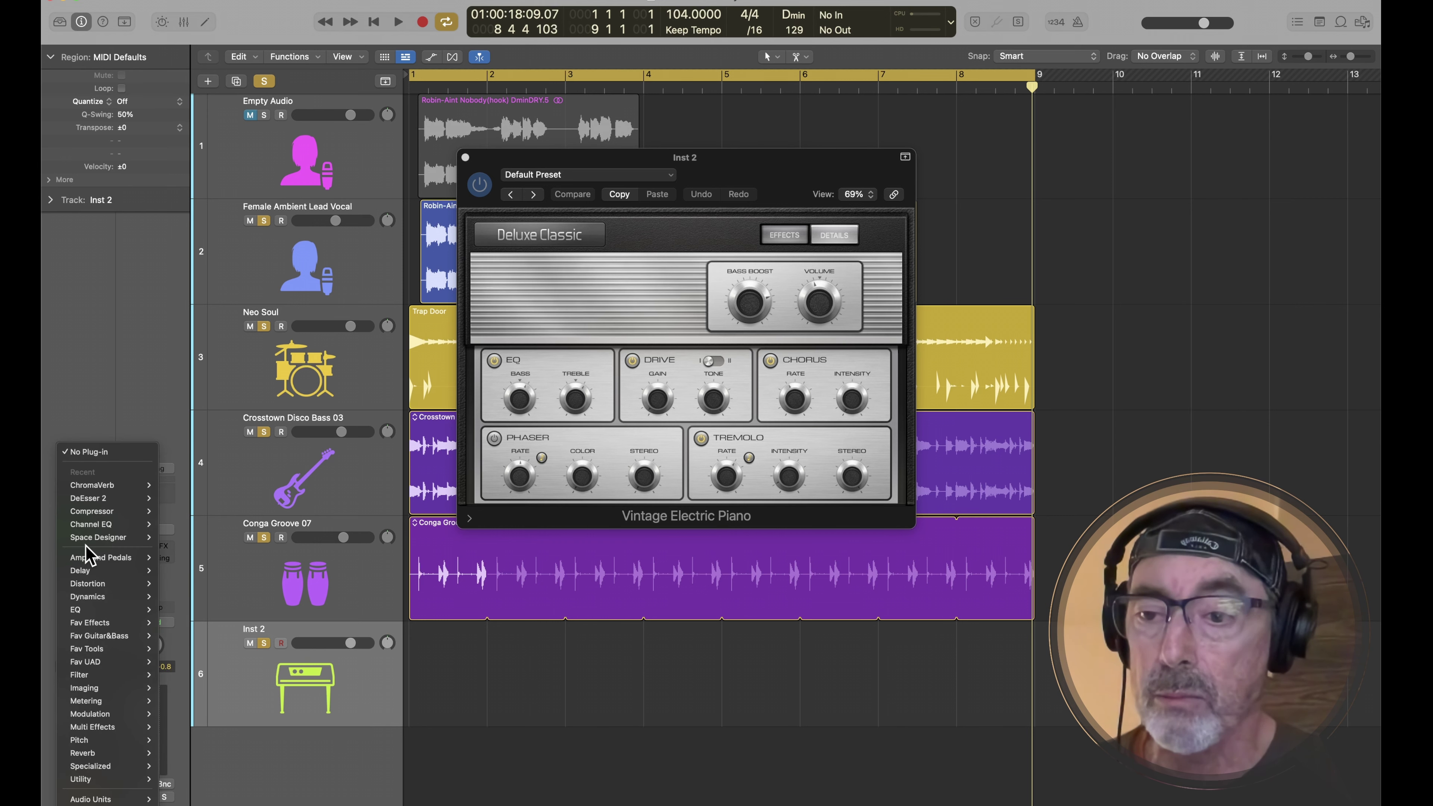
click(110, 354)
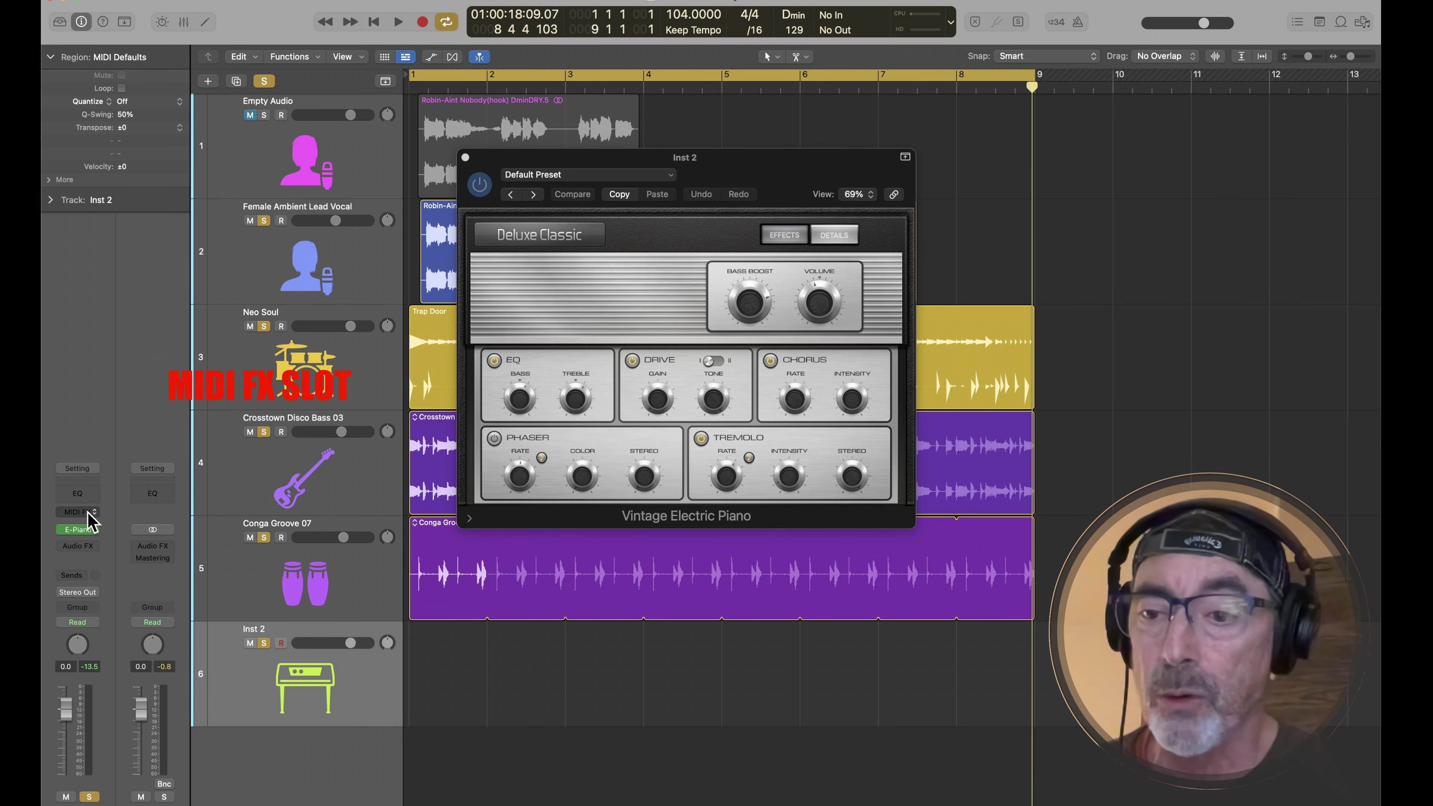
click(87, 518)
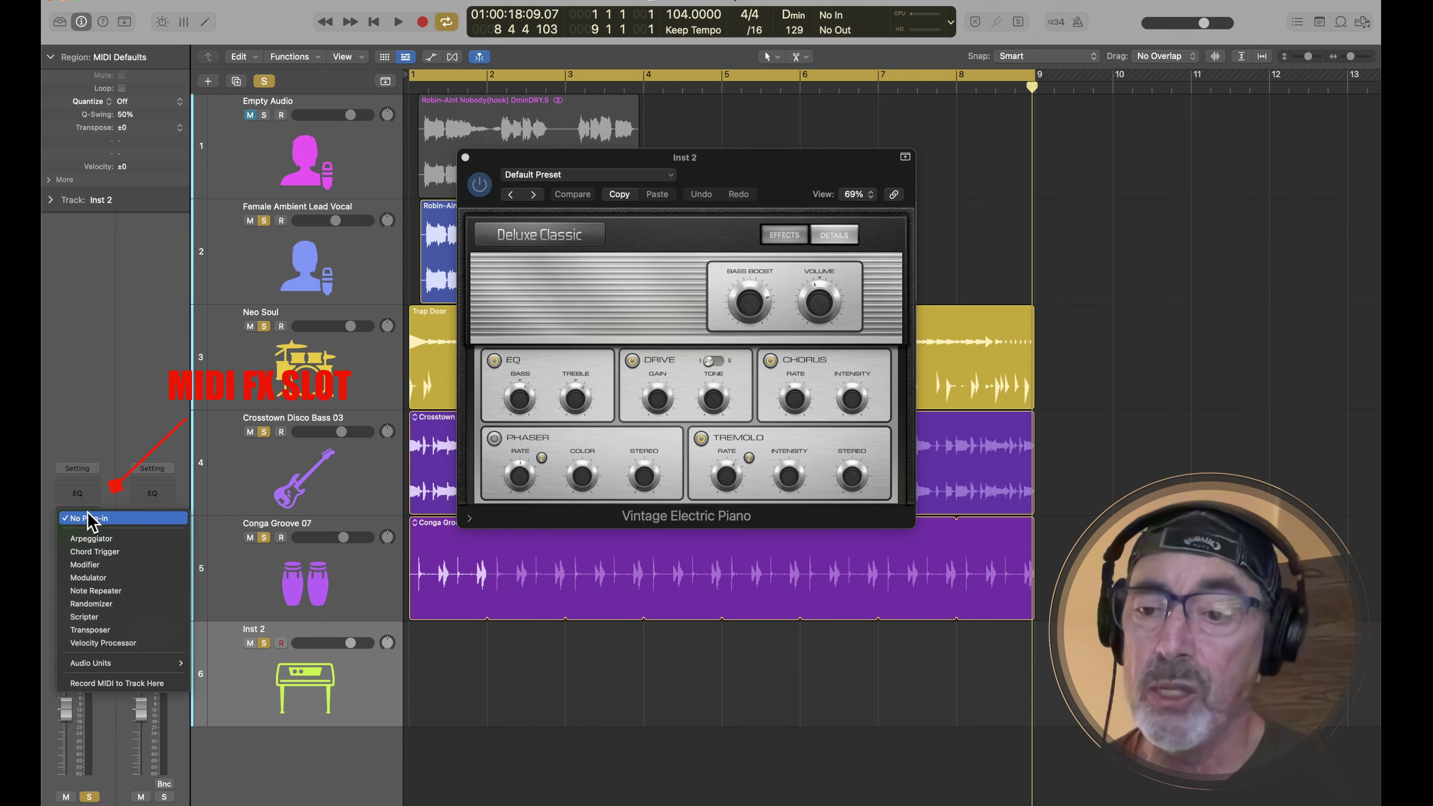
click(104, 551)
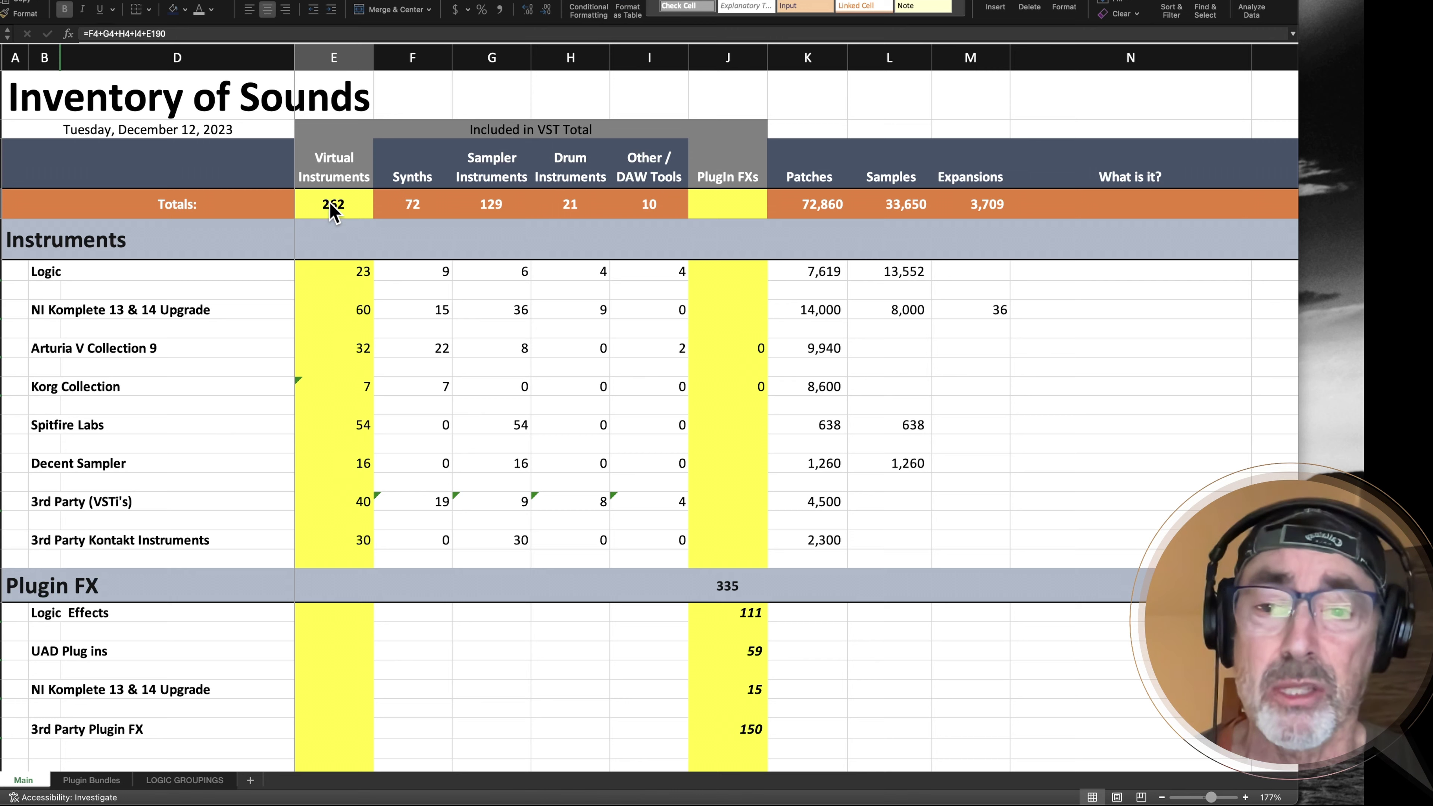
Step: Switch to Excel and review the Logic instrument list and the NI Komplete and Arturia virtual instrument counts in the Inventory of Sounds
click(2, 271)
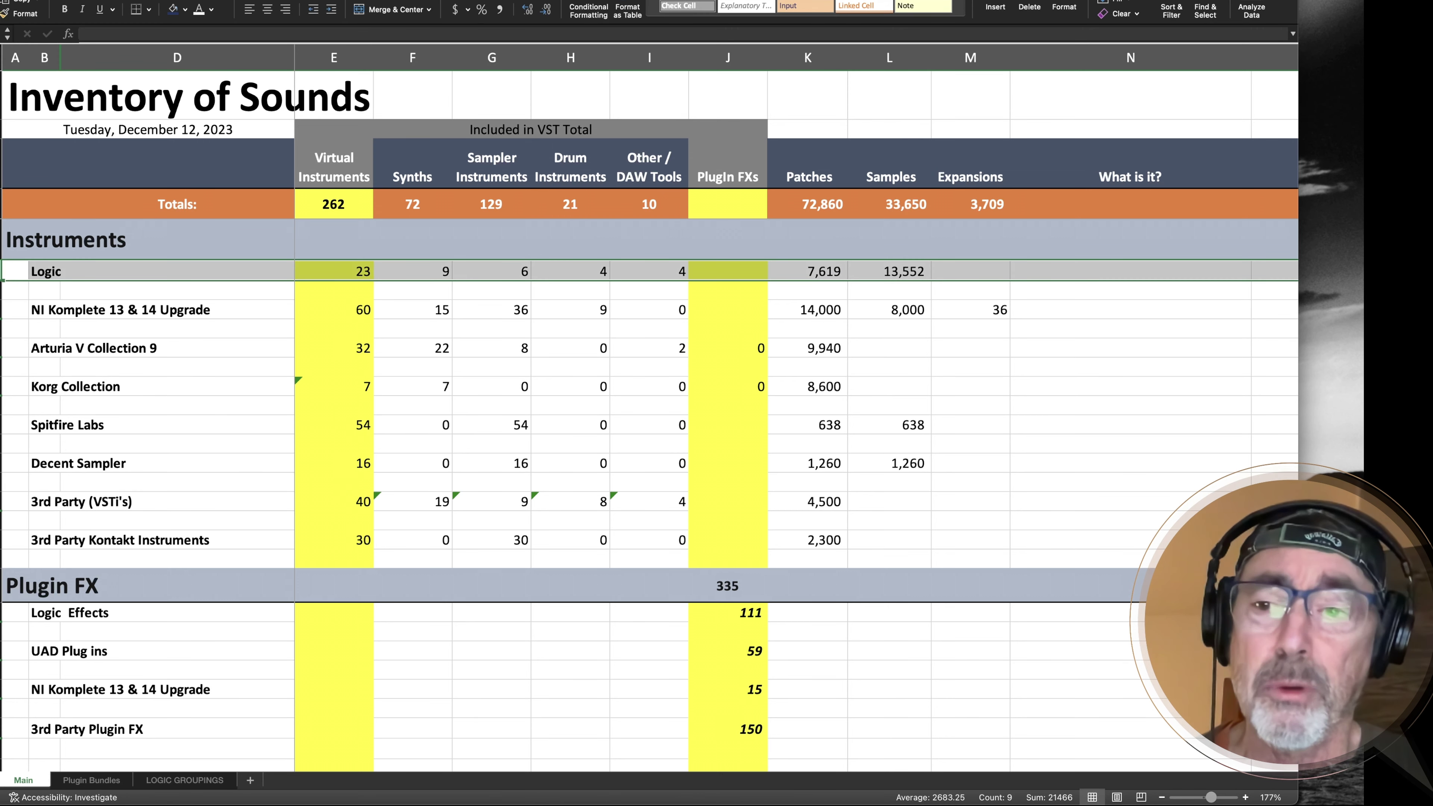
key(alt+shift+equal)
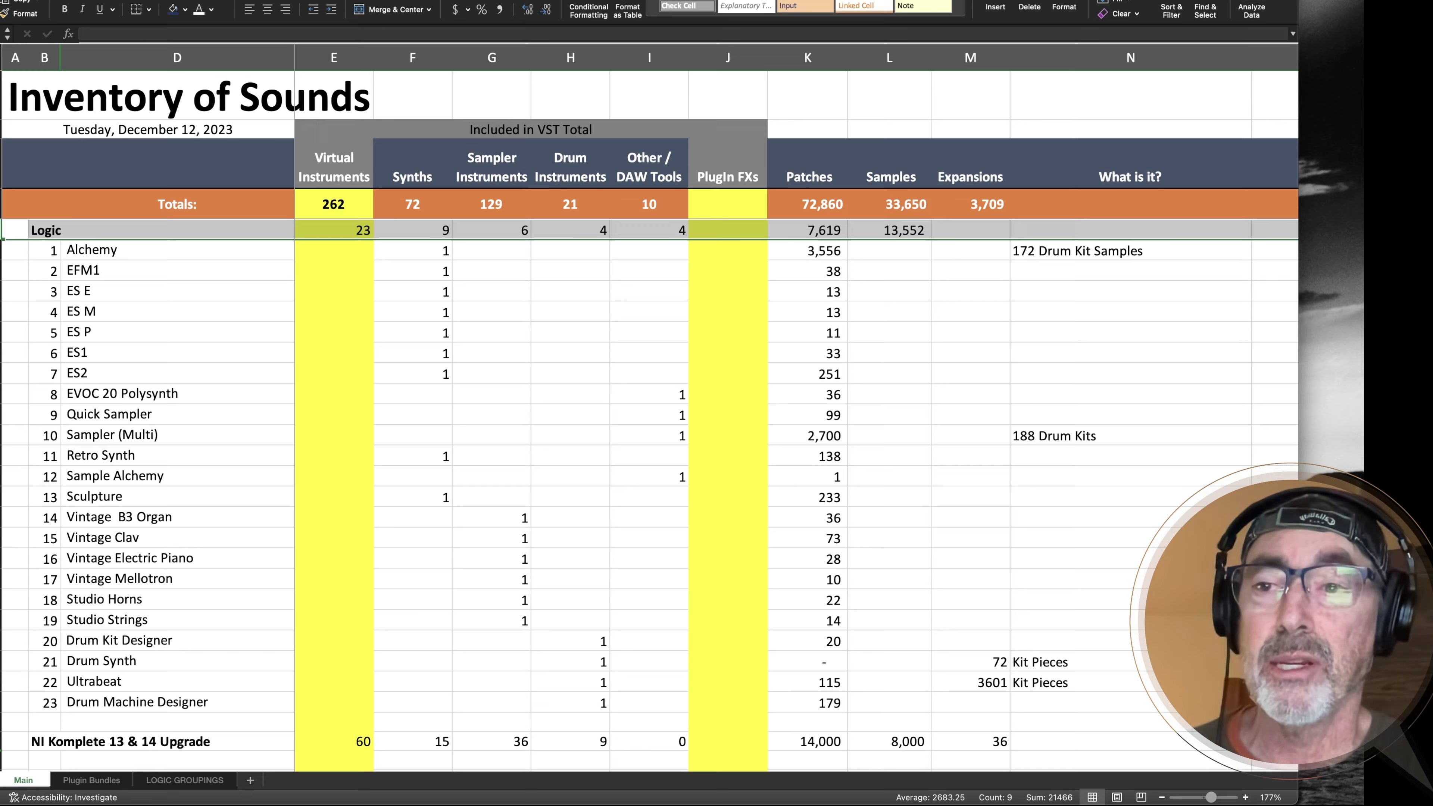
click(354, 306)
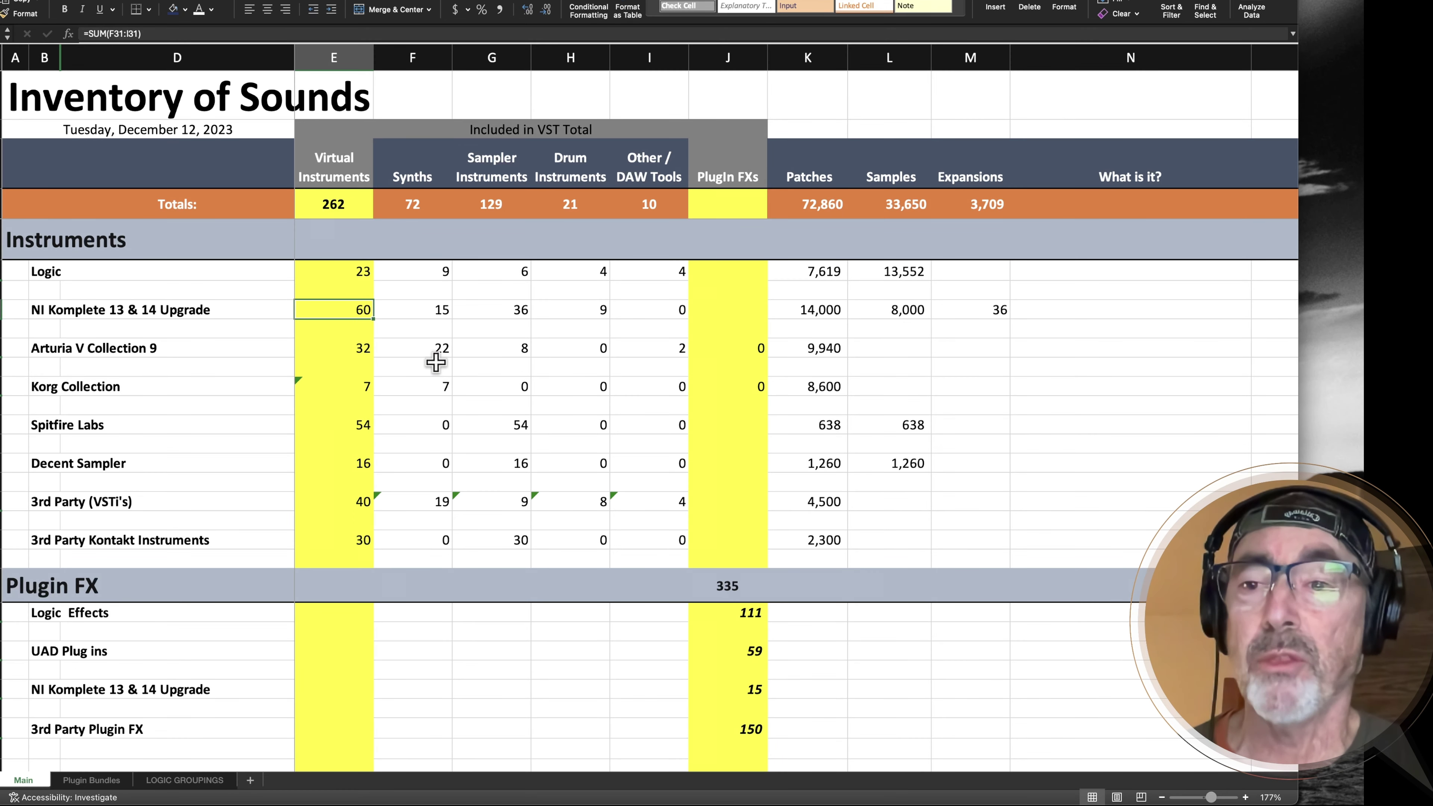
click(347, 350)
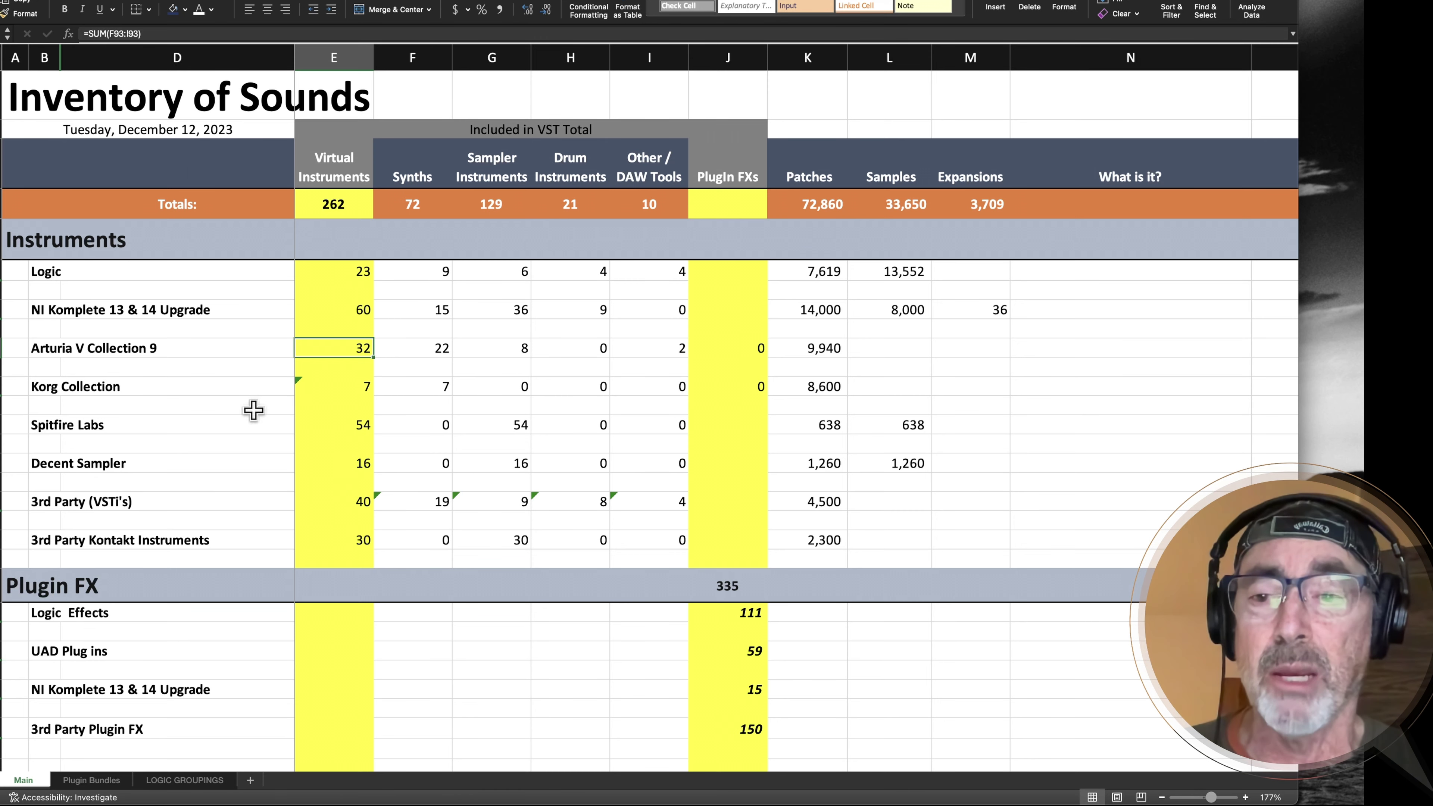
Step: Review the Plugin FX section of the Main sheet, expanding Logic Effects to read through its full list of plug-ins
click(201, 449)
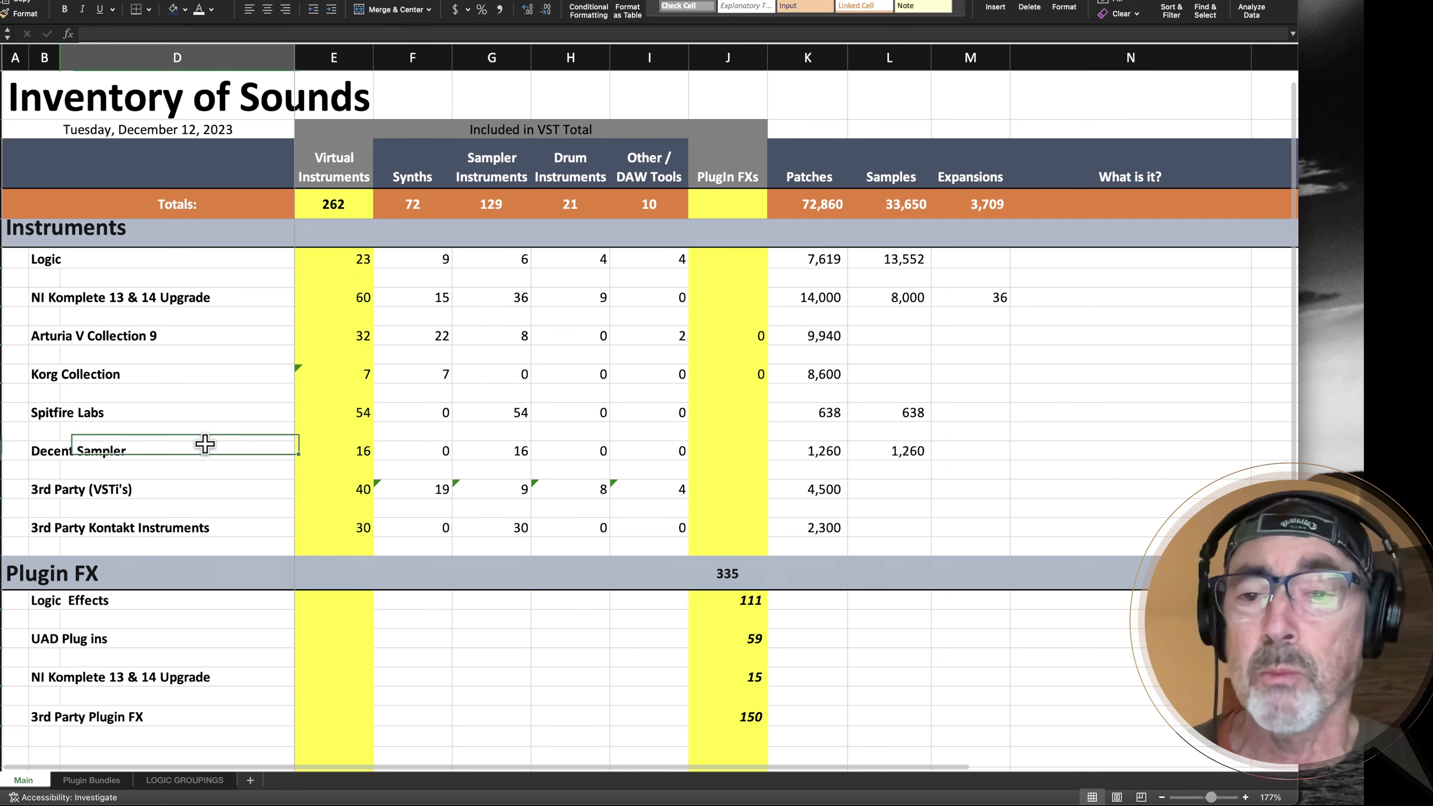
scroll(205, 444, down, 3)
scroll(205, 443, down, 9)
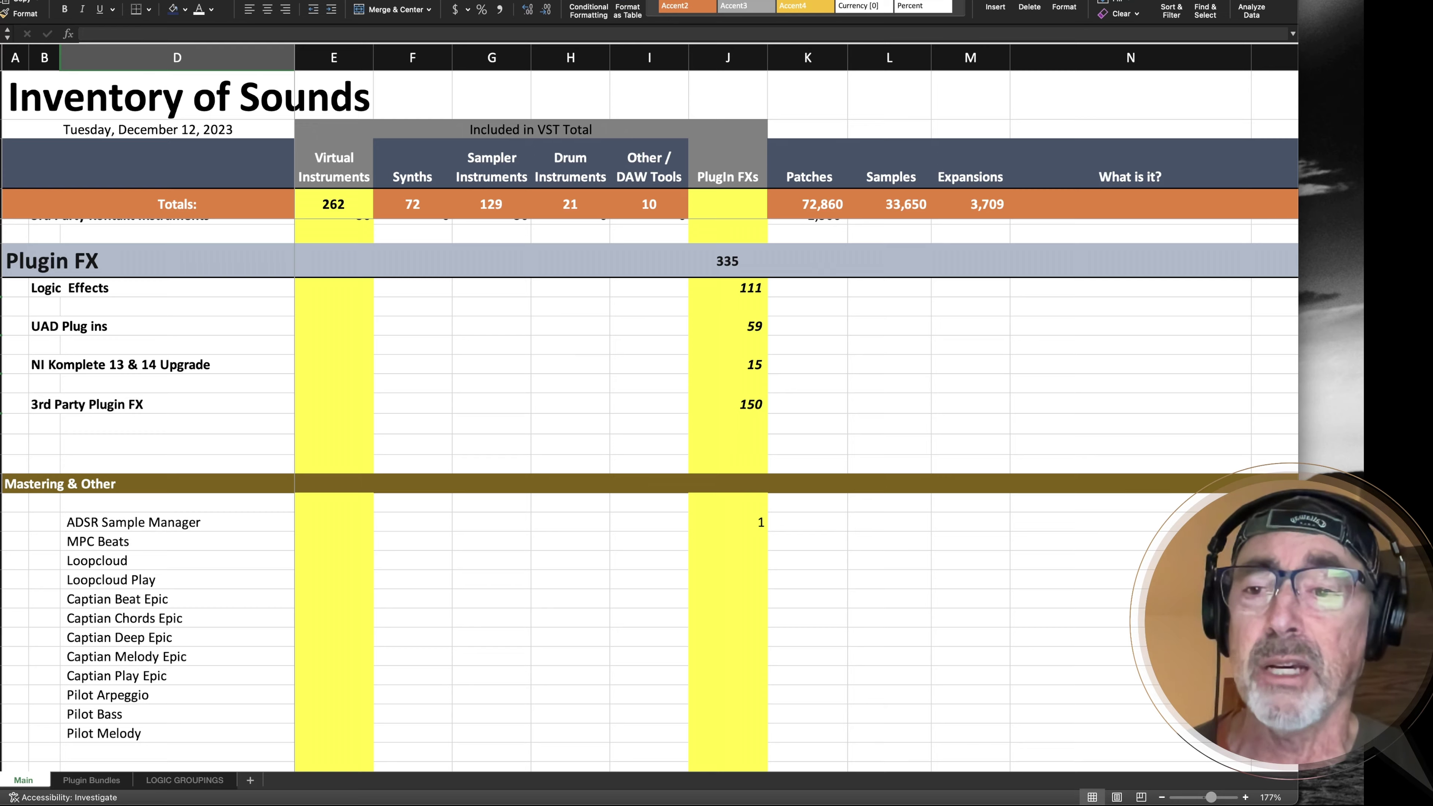
scroll(261, 321, down, 20)
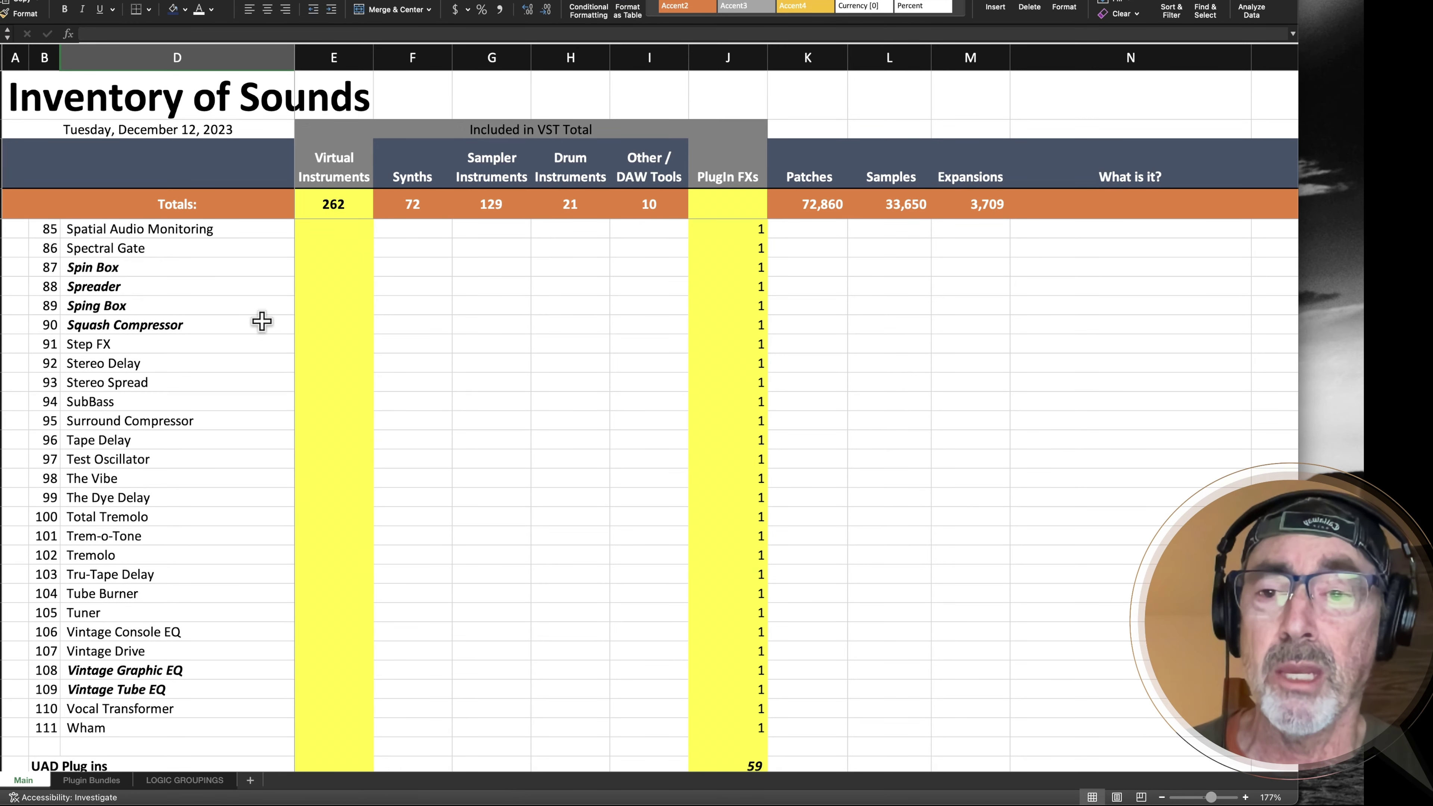
scroll(243, 290, up, 20)
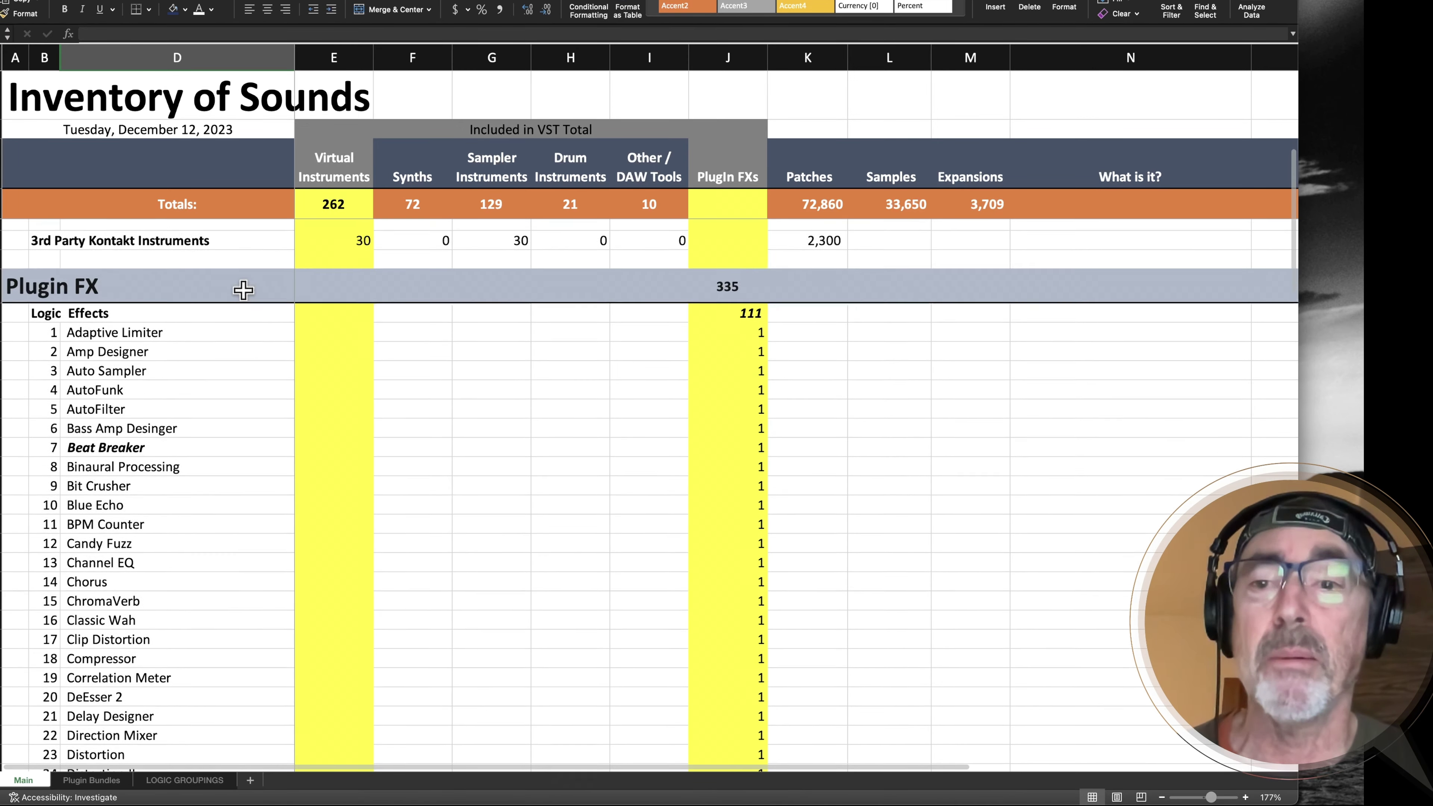
scroll(242, 290, down, 15)
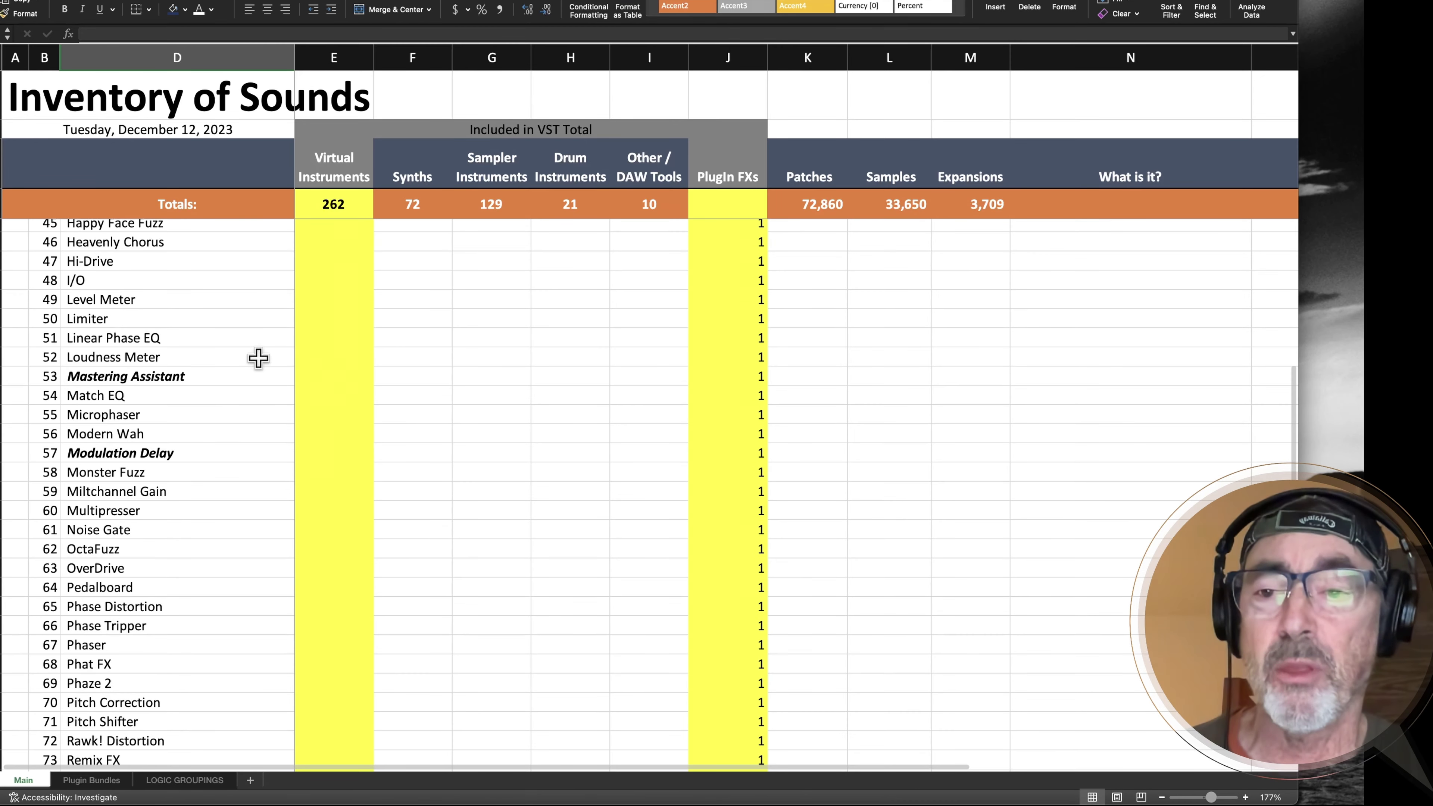
click(246, 407)
scroll(247, 408, down, 5)
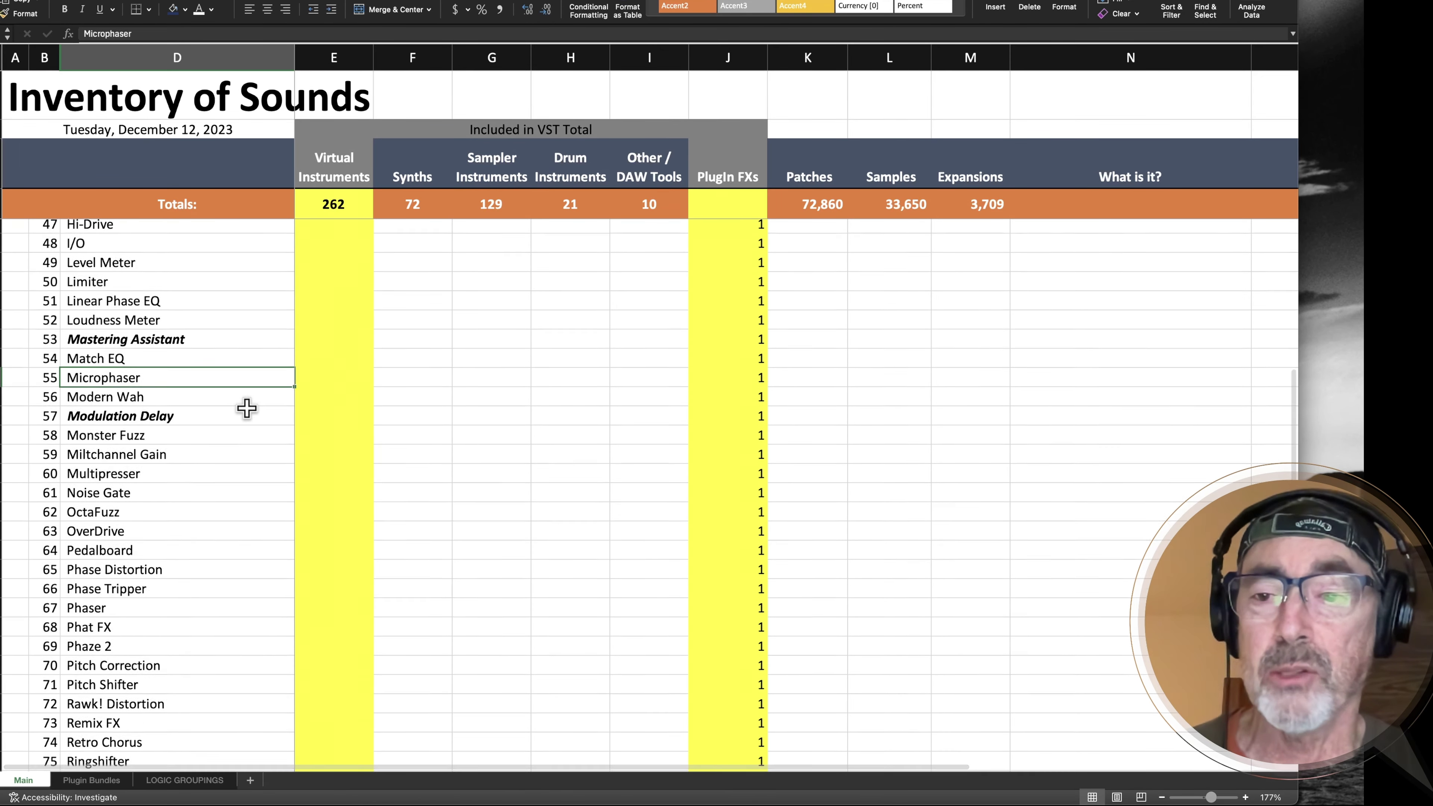
scroll(247, 408, down, 10)
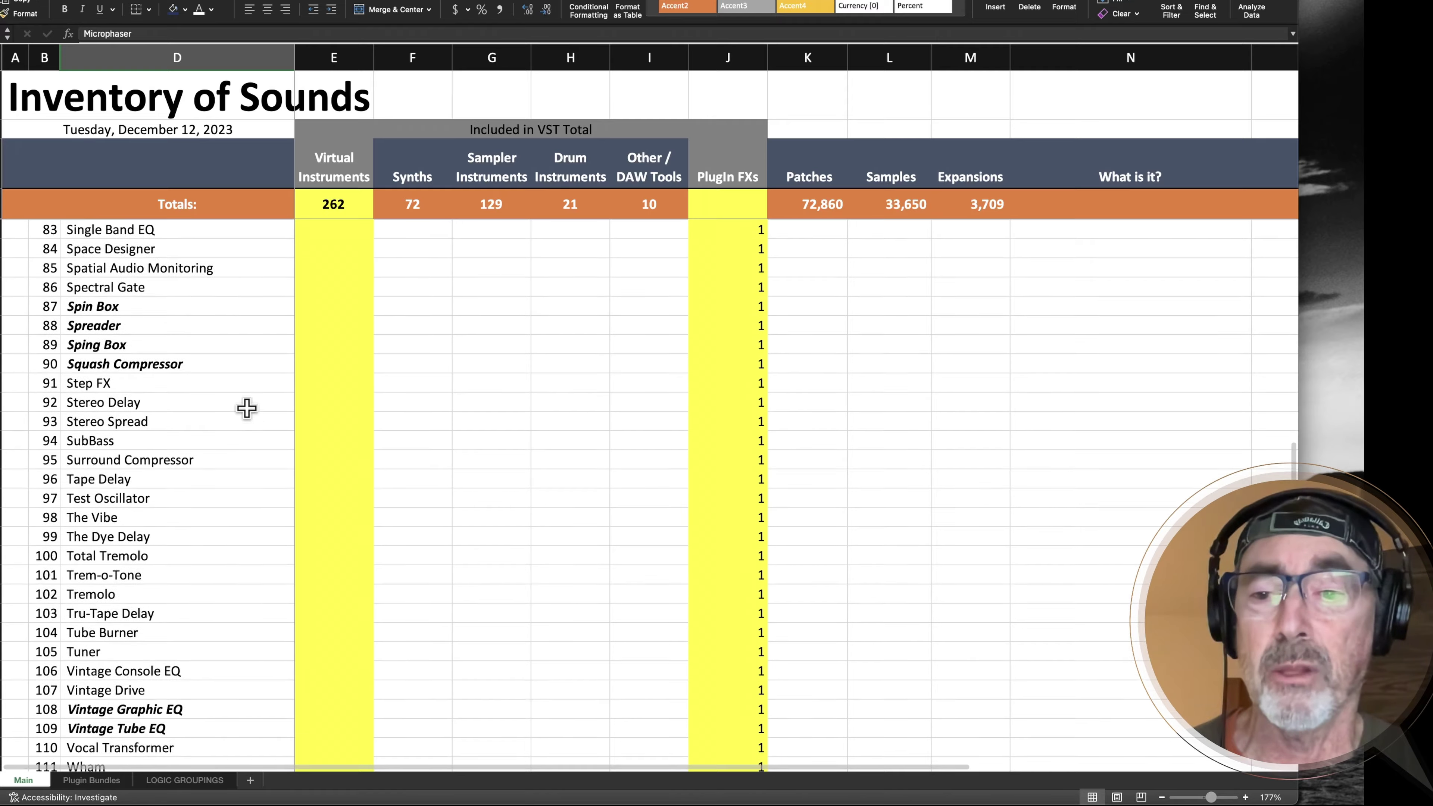
scroll(247, 407, up, 8)
scroll(247, 407, up, 15)
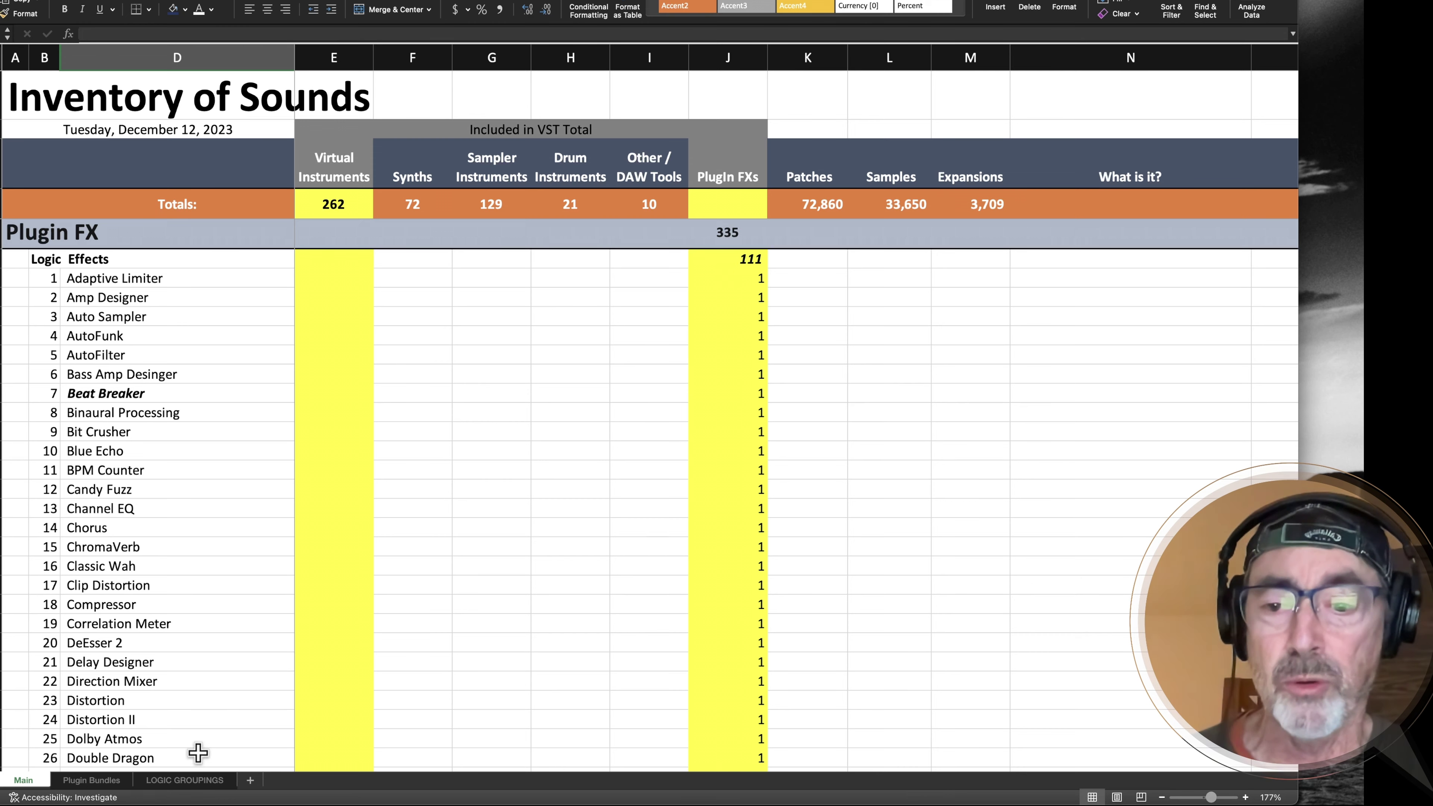
Step: Open the LOGIC GROUPINGS sheet and examine the effect categories, starred plug-ins and What for? descriptions from Equalizers through Distortion Effects
click(194, 780)
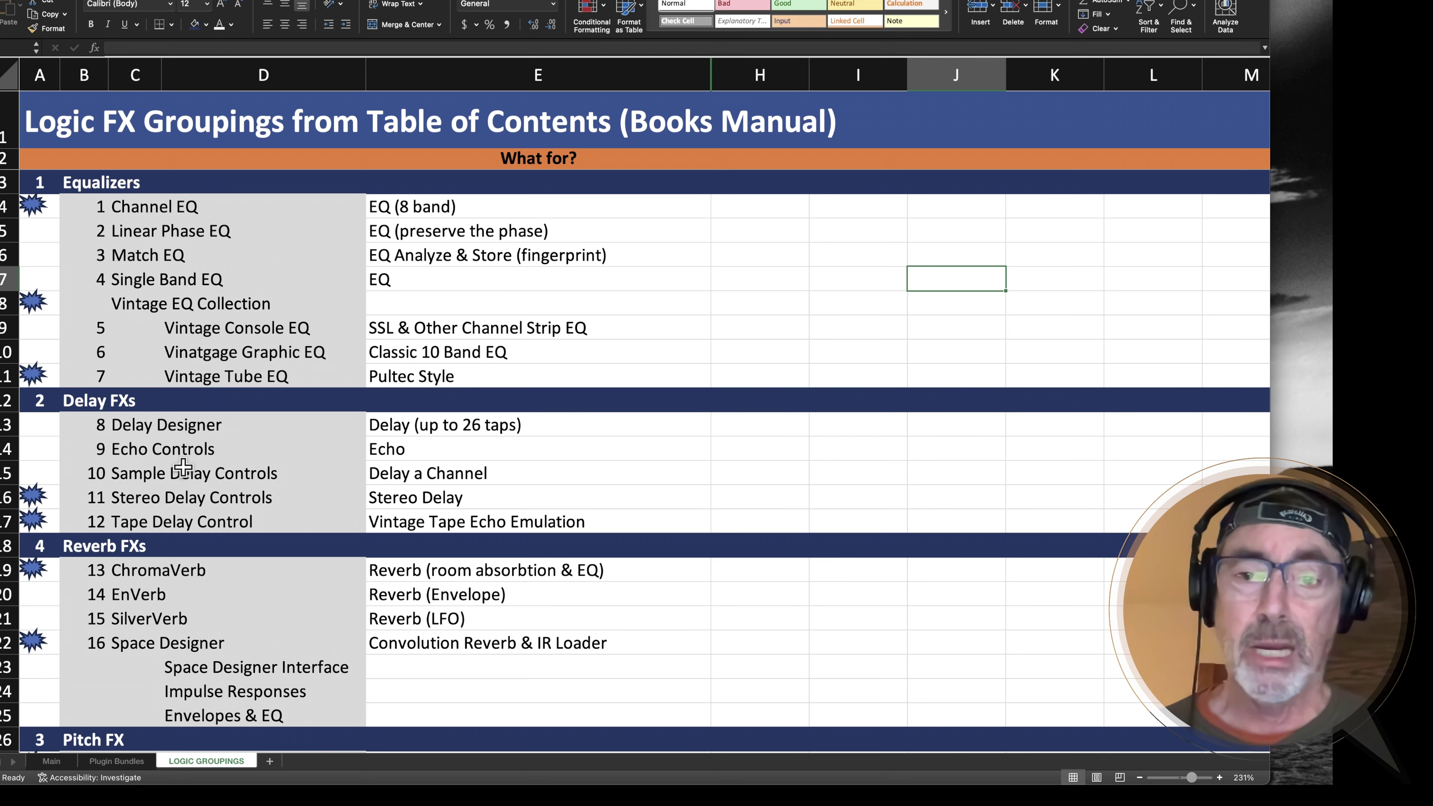
click(40, 232)
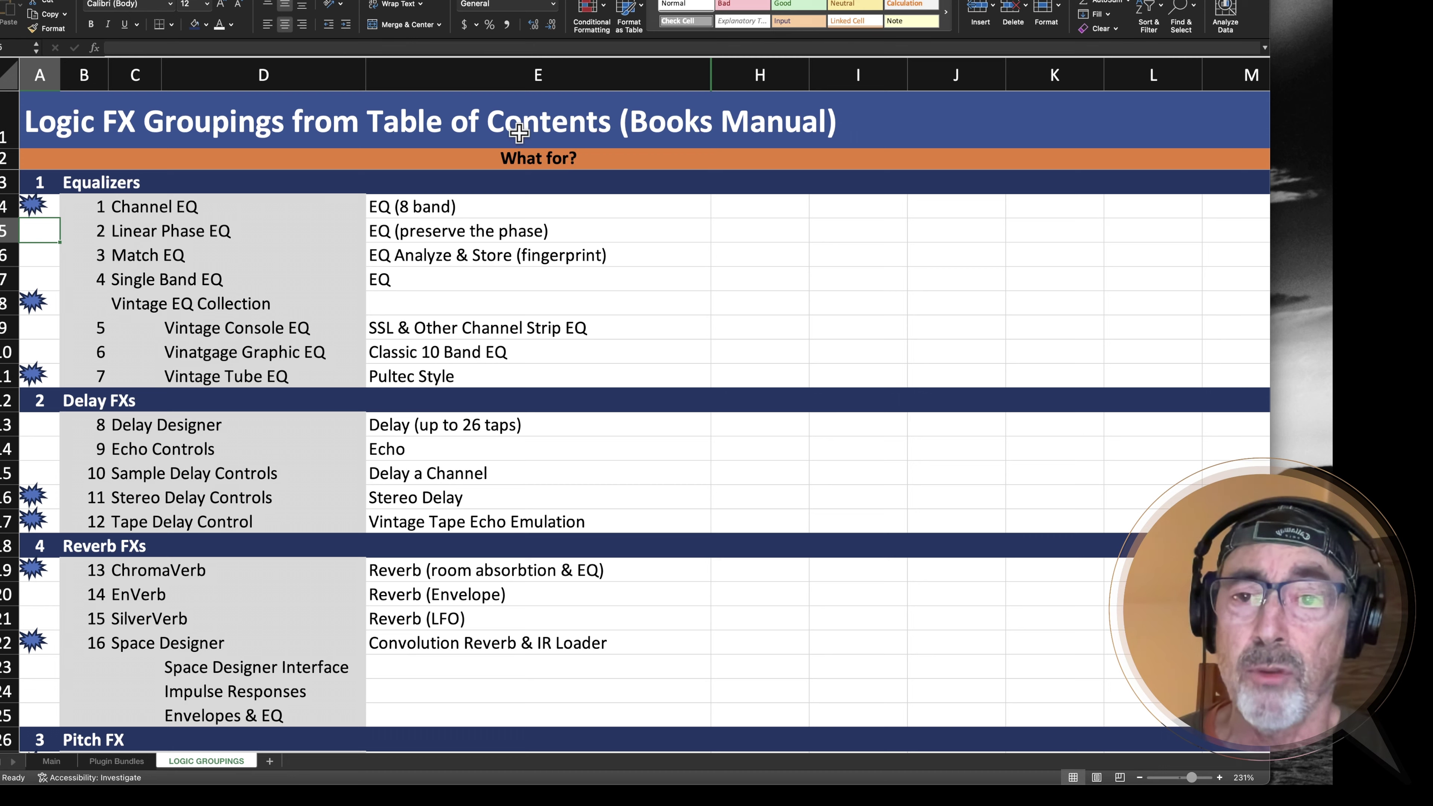
click(529, 75)
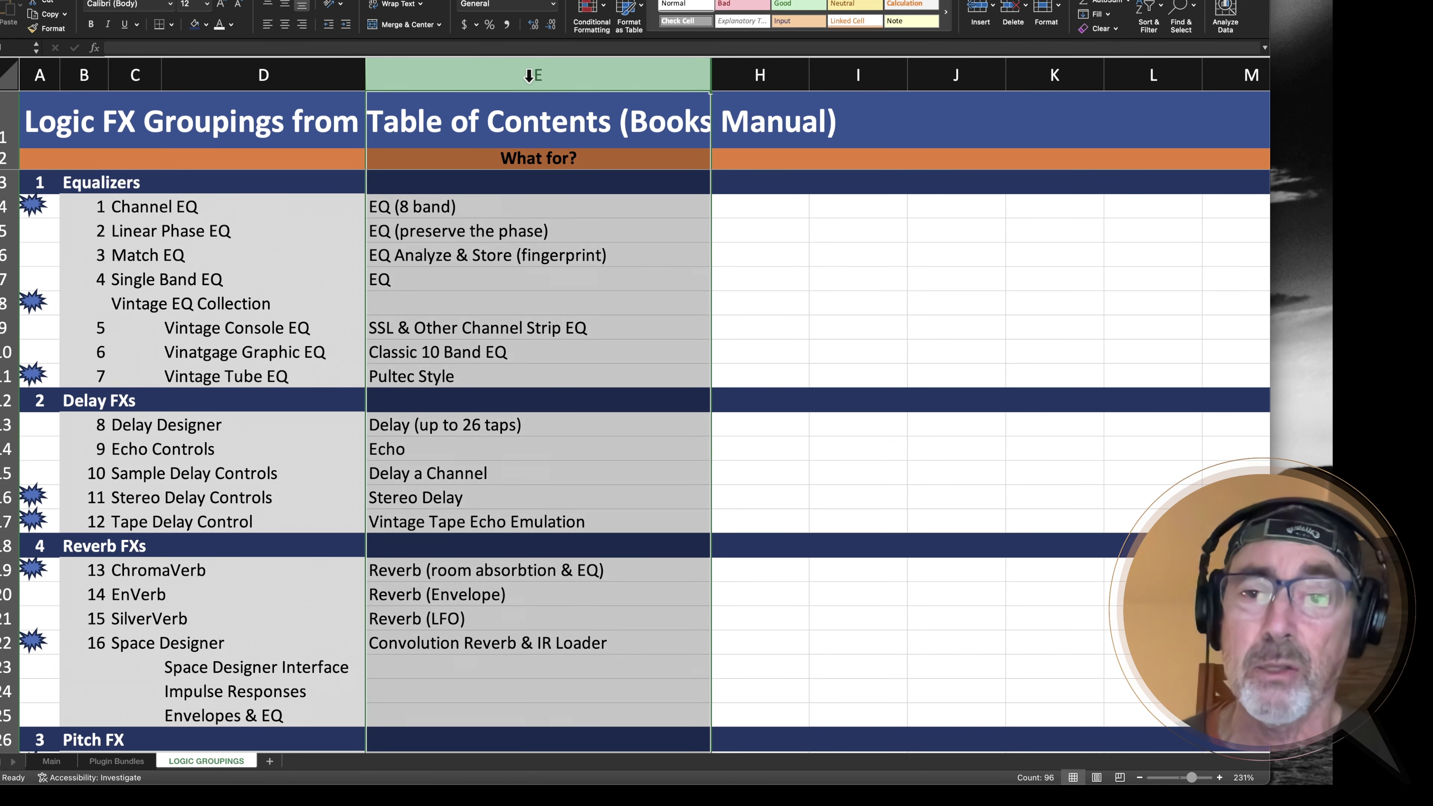
click(32, 229)
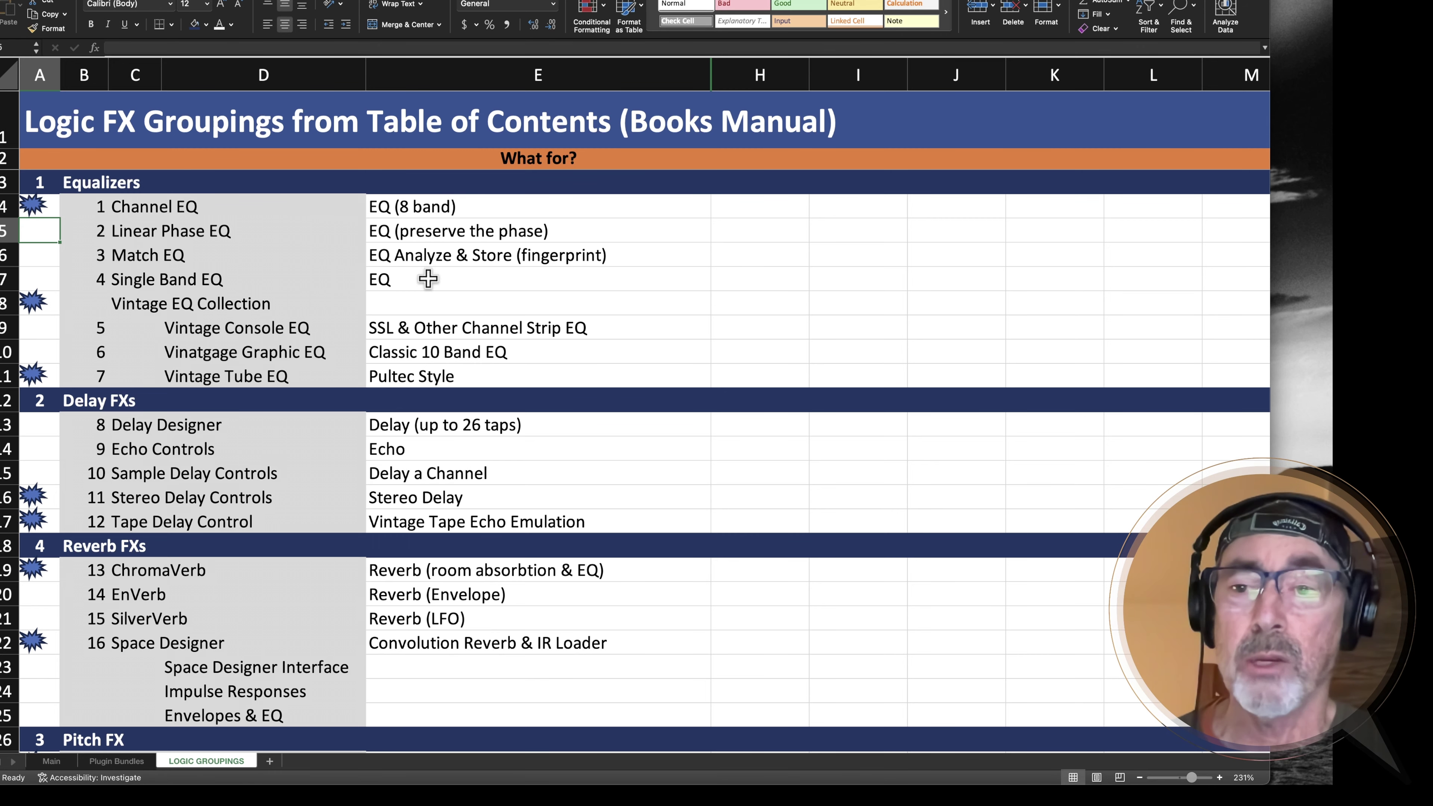
scroll(258, 301, down, 5)
scroll(128, 311, down, 4)
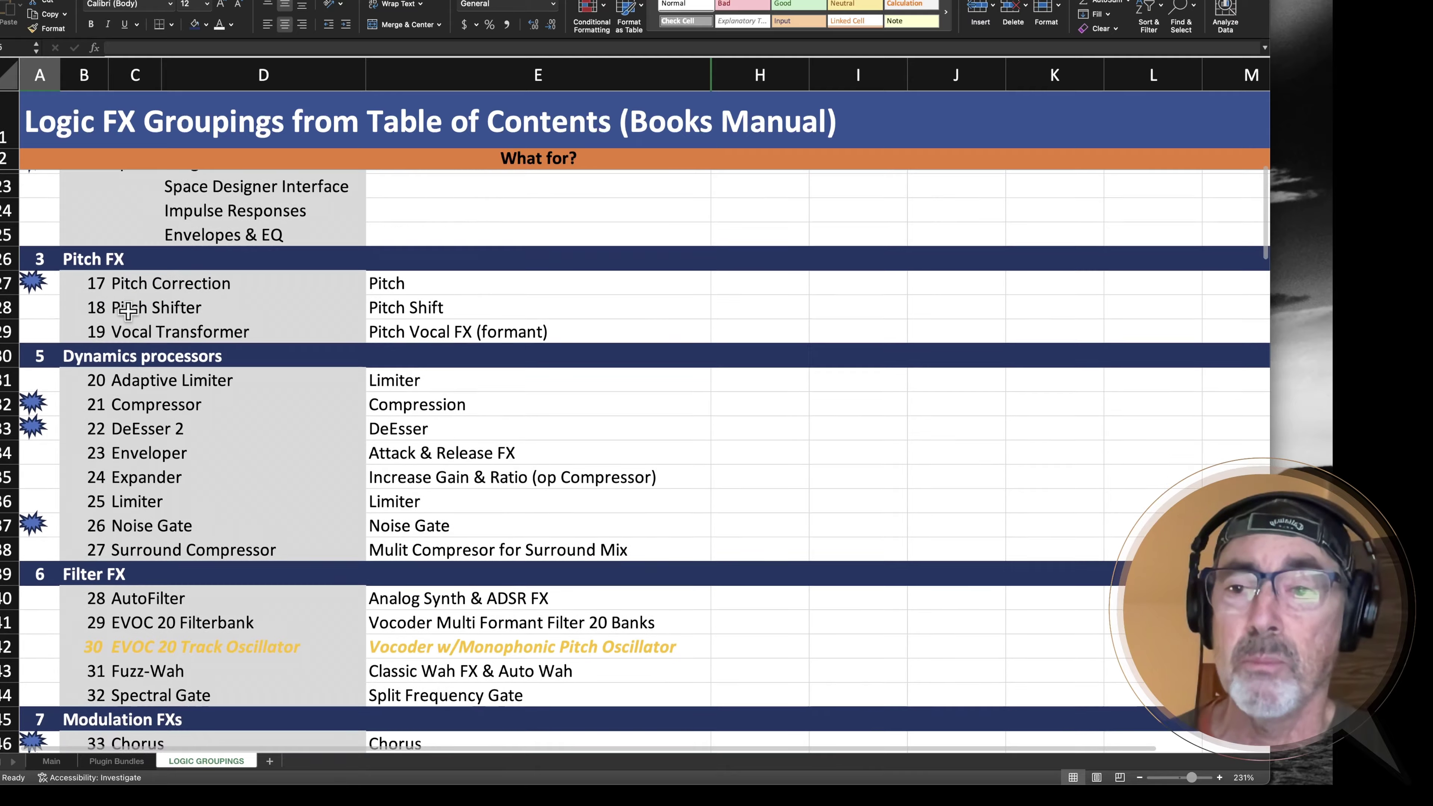
scroll(128, 311, down, 5)
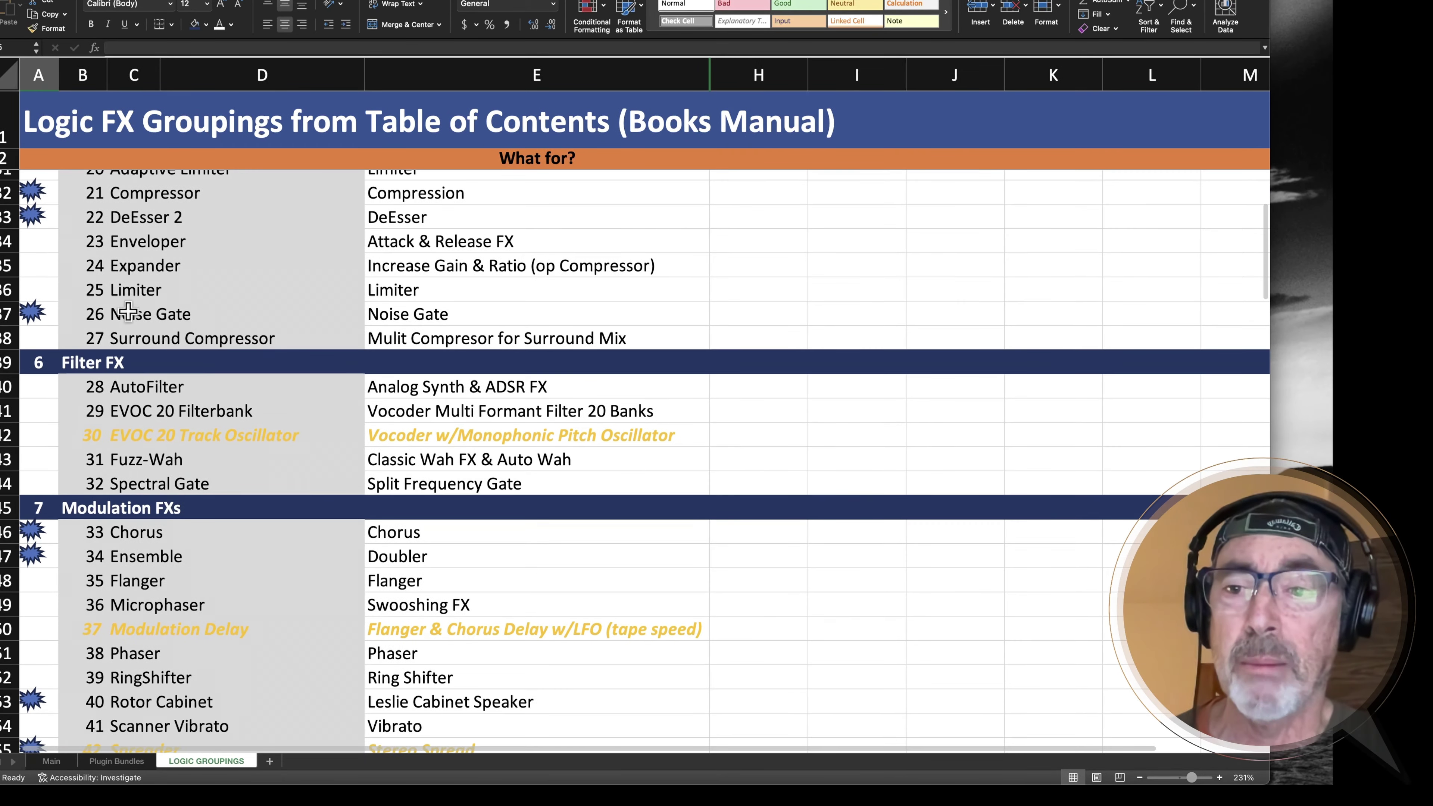
scroll(128, 311, down, 5)
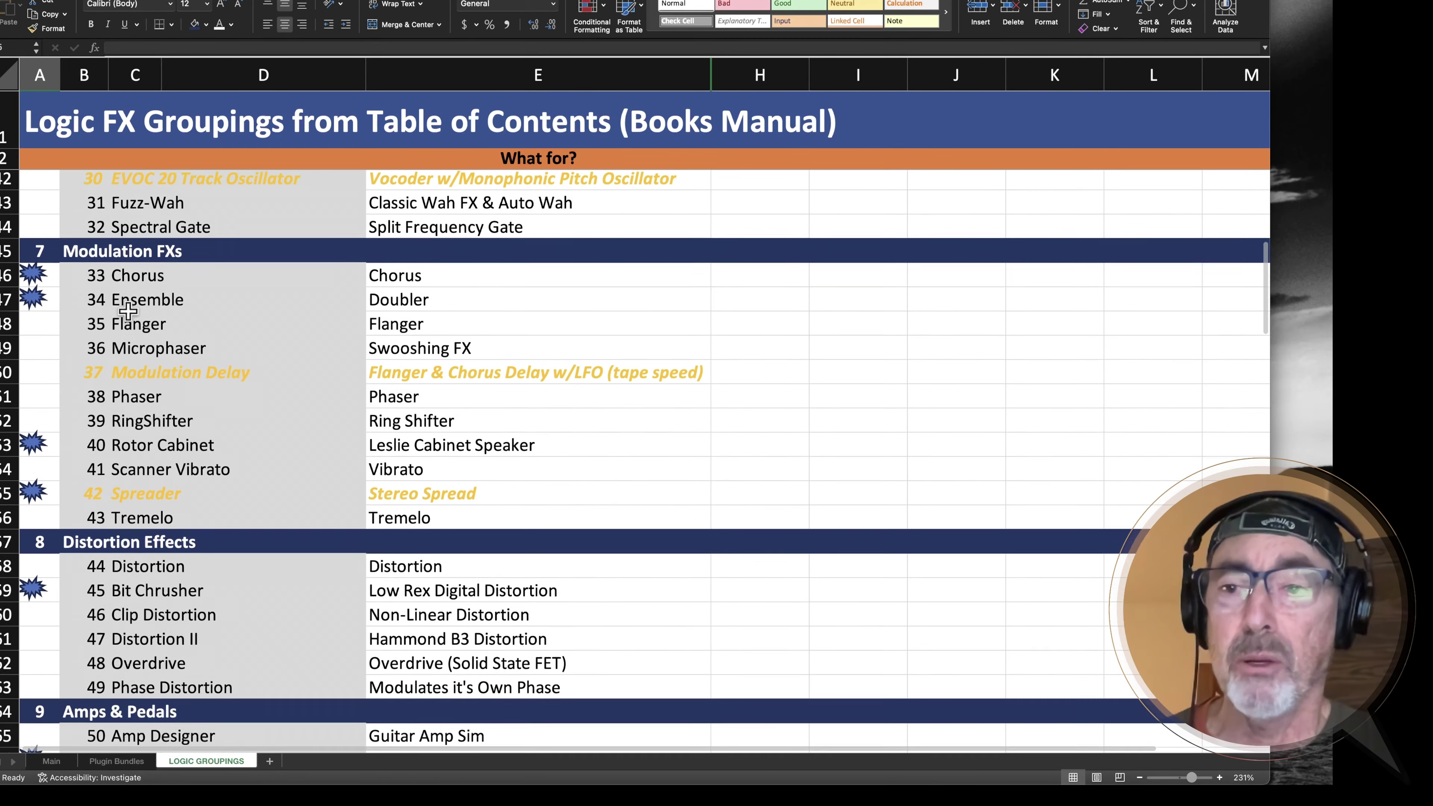